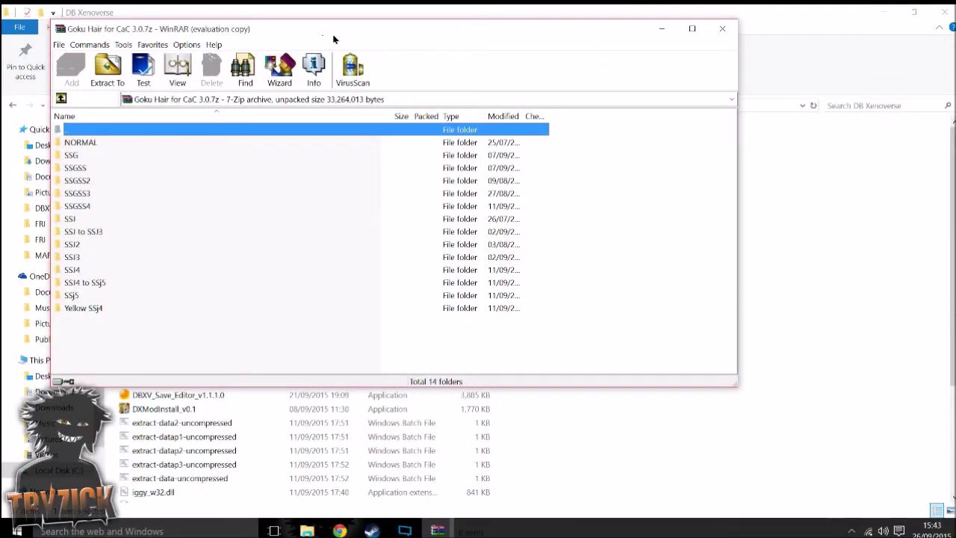
- Open the SSJ to SSJ3 folder inside the Goku Hair for CaC 3.0.7z archive
{"action": "left_click_drag", "start_coordinate": [332, 39], "coordinate": [517, 45]}
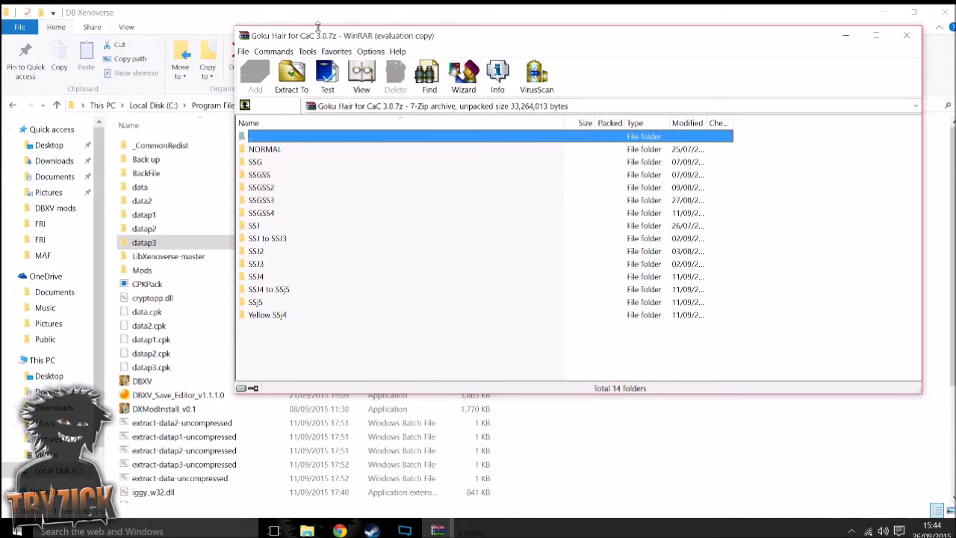
{"action": "left_click_drag", "start_coordinate": [323, 35], "coordinate": [428, 35]}
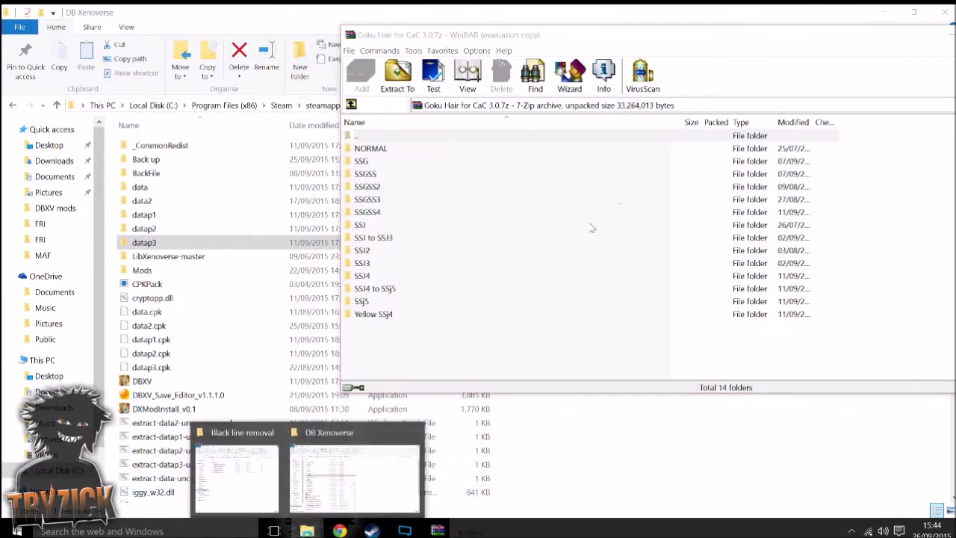
{"action": "left_click", "coordinate": [569, 263]}
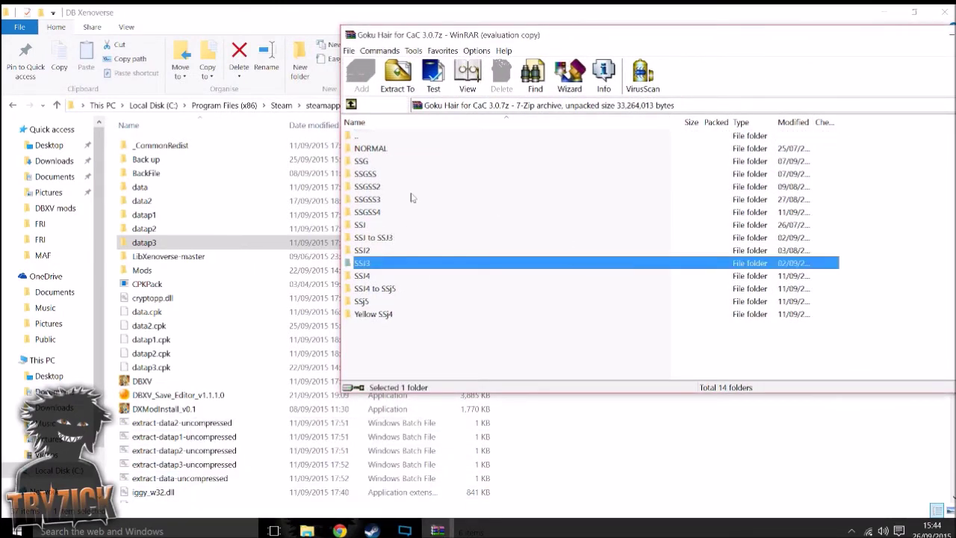
{"action": "left_click", "coordinate": [399, 150]}
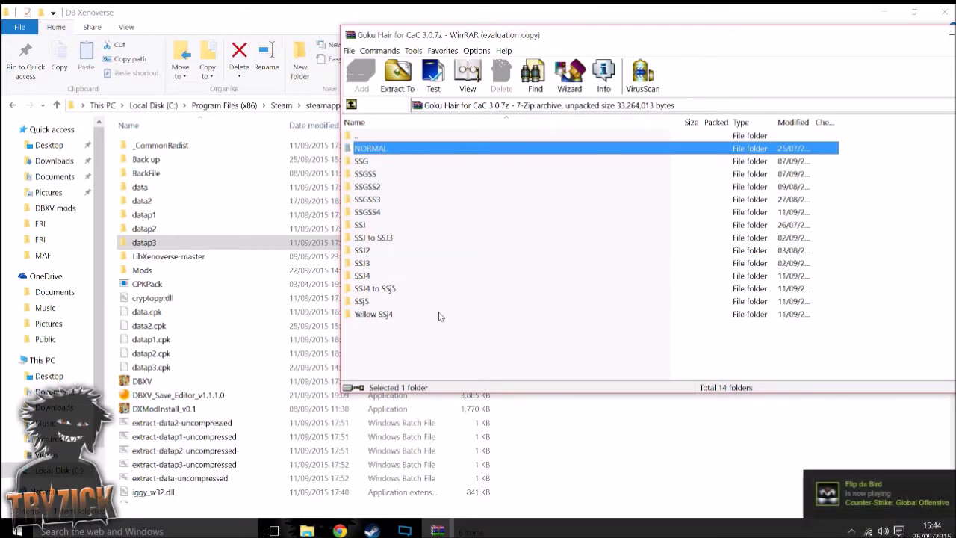
{"action": "left_click", "coordinate": [375, 250]}
{"action": "left_click", "coordinate": [376, 237]}
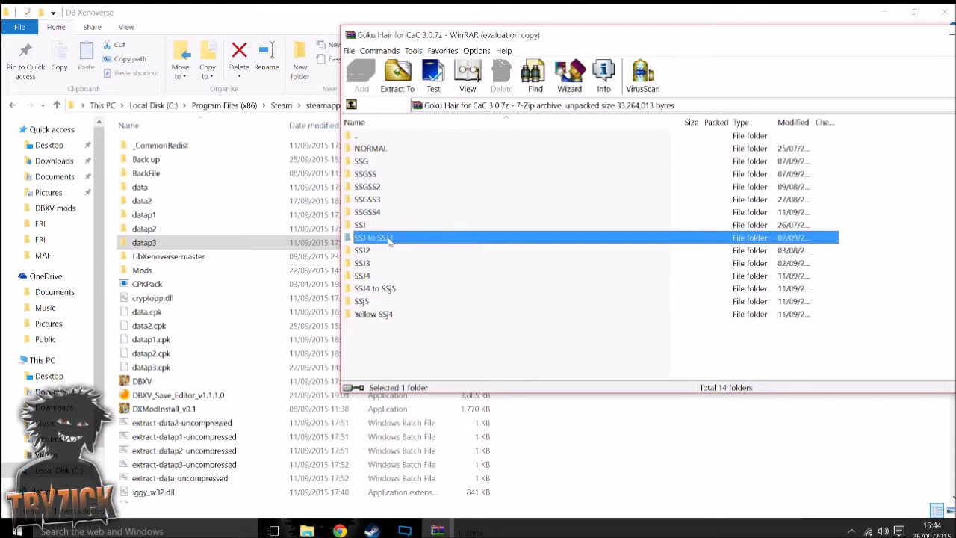
{"action": "left_click", "coordinate": [369, 263]}
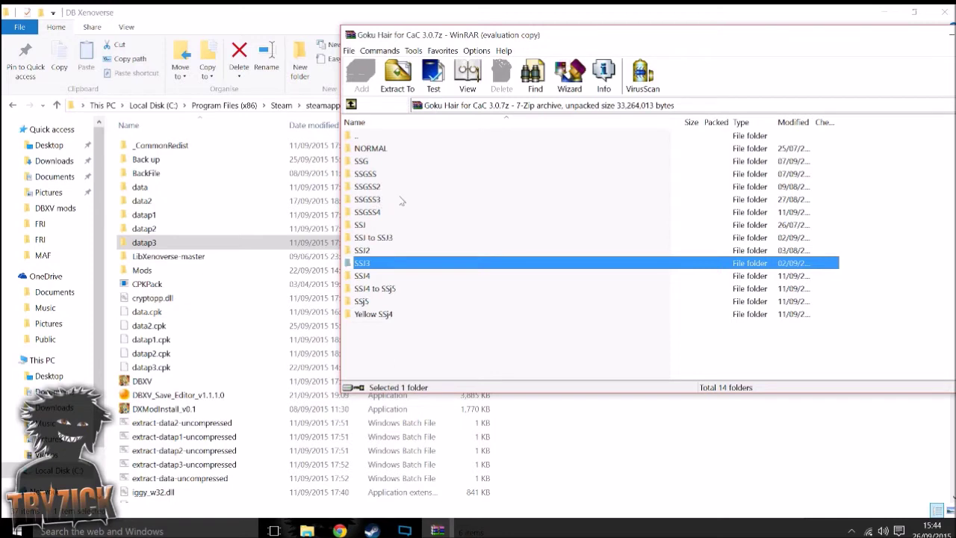
{"action": "double_click", "coordinate": [380, 238]}
- Select the eyebrows folder and all four HUM_004_Hair files in the archive's SSJ to SSJ3 folder
{"action": "left_click_drag", "start_coordinate": [401, 224], "coordinate": [390, 148]}
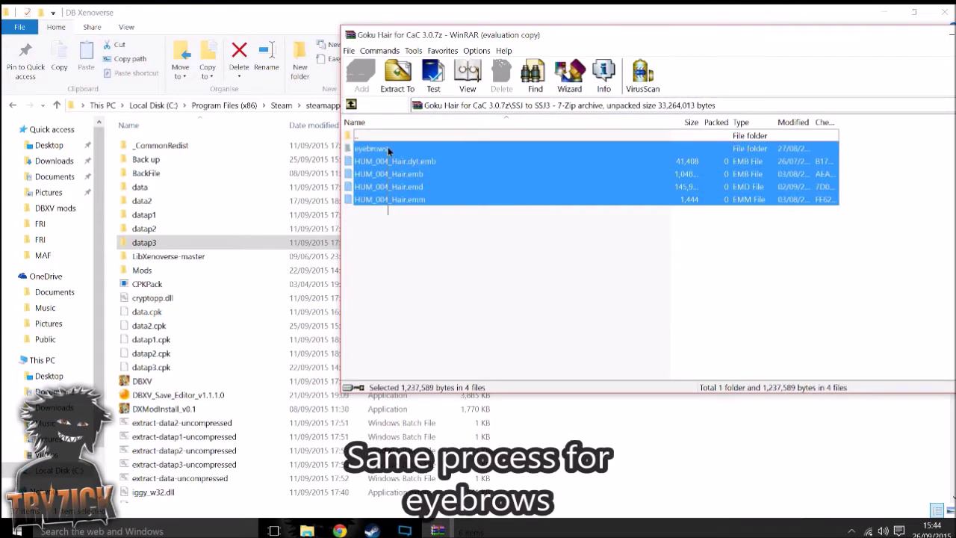
{"action": "right_click", "coordinate": [390, 148]}
{"action": "right_click", "coordinate": [373, 165]}
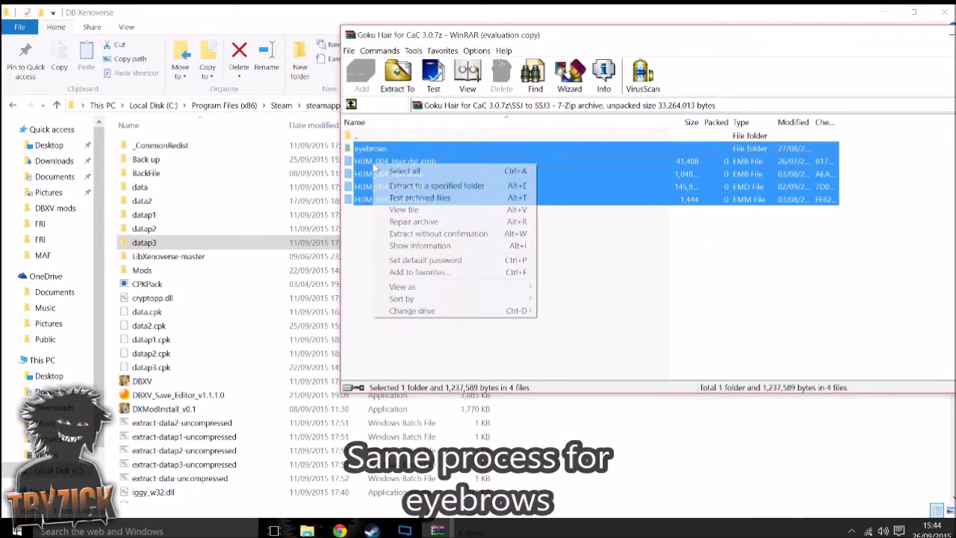
{"action": "left_click", "coordinate": [361, 161]}
{"action": "left_click", "coordinate": [361, 161]}
{"action": "left_click_drag", "start_coordinate": [384, 213], "coordinate": [379, 148]}
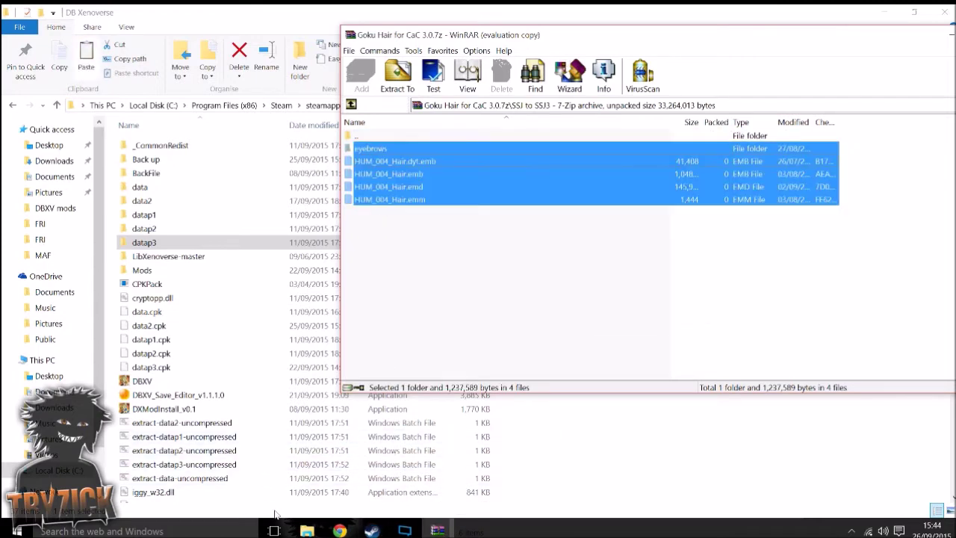
- Delete the existing HUM_000_Hair files from the Black line removal folder, keeping emmxml
{"action": "mouse_move", "coordinate": [309, 526]}
{"action": "left_click", "coordinate": [271, 455]}
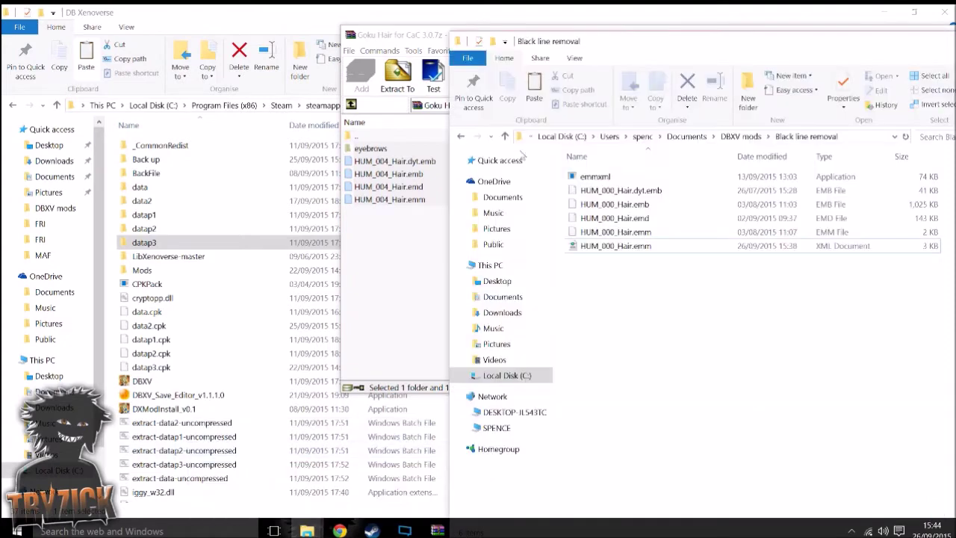
{"action": "left_click_drag", "start_coordinate": [611, 276], "coordinate": [615, 191]}
{"action": "key", "text": "Delete"}
- Extract the selected eyebrows folder and HUM_004_Hair files from the archive into the Black line removal folder
{"action": "left_click_drag", "start_coordinate": [377, 186], "coordinate": [725, 421]}
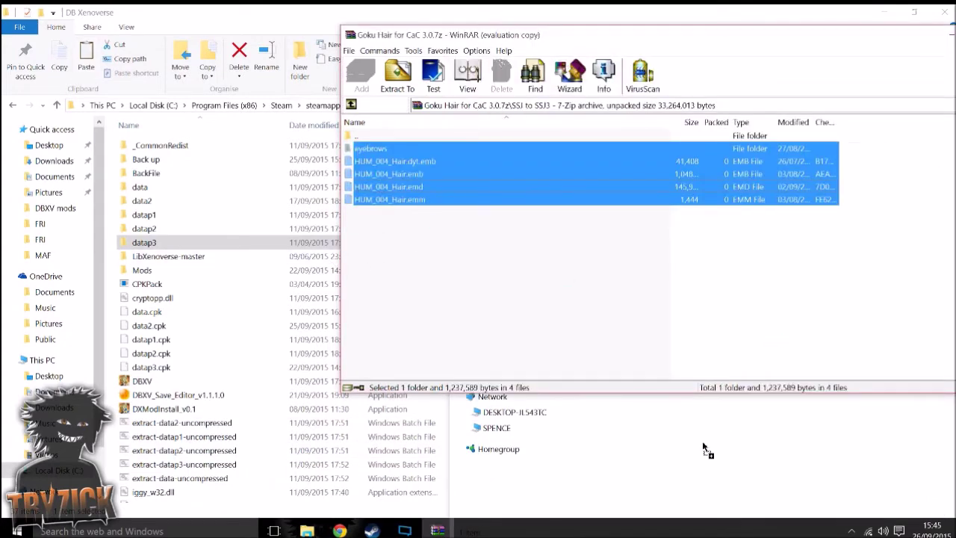
{"action": "left_click", "coordinate": [690, 352]}
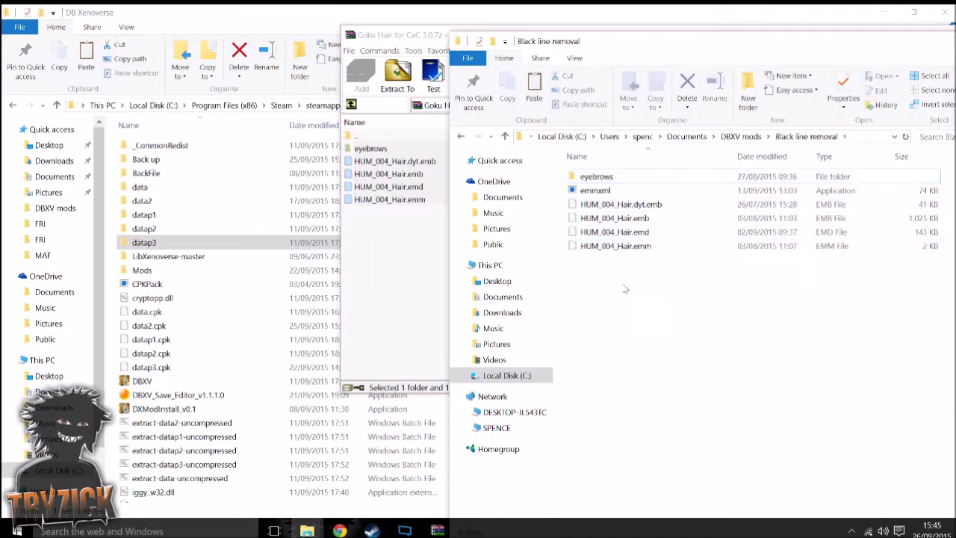
{"action": "left_click", "coordinate": [640, 183]}
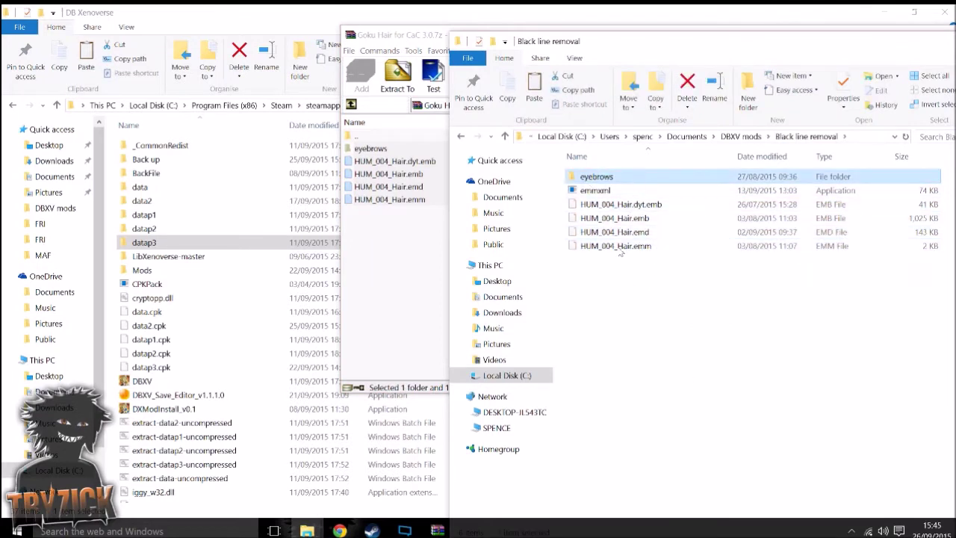
{"action": "left_click", "coordinate": [629, 288]}
- Rename HUM_004_Hair.dyt.emb in the Black line removal folder to HUM_000_Hair.dyt.emb
{"action": "right_click", "coordinate": [633, 212]}
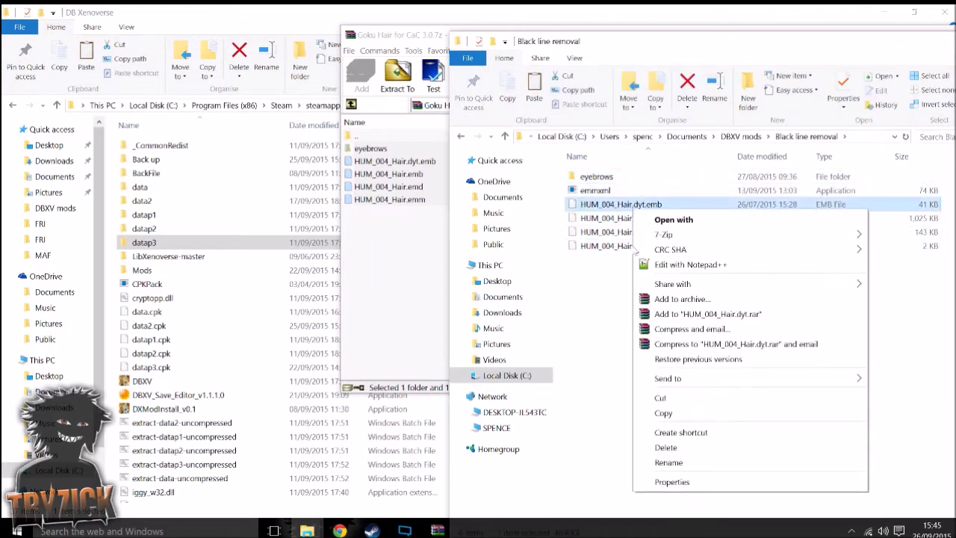
{"action": "left_click", "coordinate": [694, 462]}
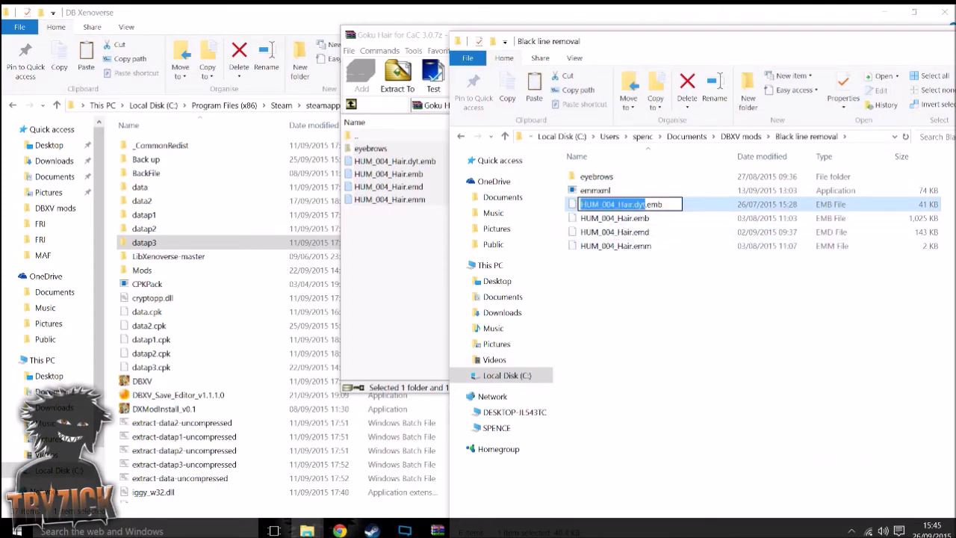
{"action": "key", "text": "Right"}
{"action": "key", "text": "Left"}
{"action": "key", "text": "Left"}
{"action": "key", "text": "Left"}
{"action": "key", "text": "Left"}
{"action": "key", "text": "Left"}
{"action": "key", "text": "Left"}
{"action": "key", "text": "Left"}
{"action": "key", "text": "Left"}
{"action": "key", "text": "Left"}
{"action": "key", "text": "Left"}
{"action": "key", "text": "Left"}
{"action": "key", "text": "Left"}
{"action": "key", "text": "Left"}
{"action": "key", "text": "BackSpace"}
{"action": "type", "text": "0"}
{"action": "left_click", "coordinate": [639, 218]}
- Rename HUM_004_Hair.emb in the Black line removal folder to HUM_000_Hair.emb
{"action": "right_click", "coordinate": [639, 218]}
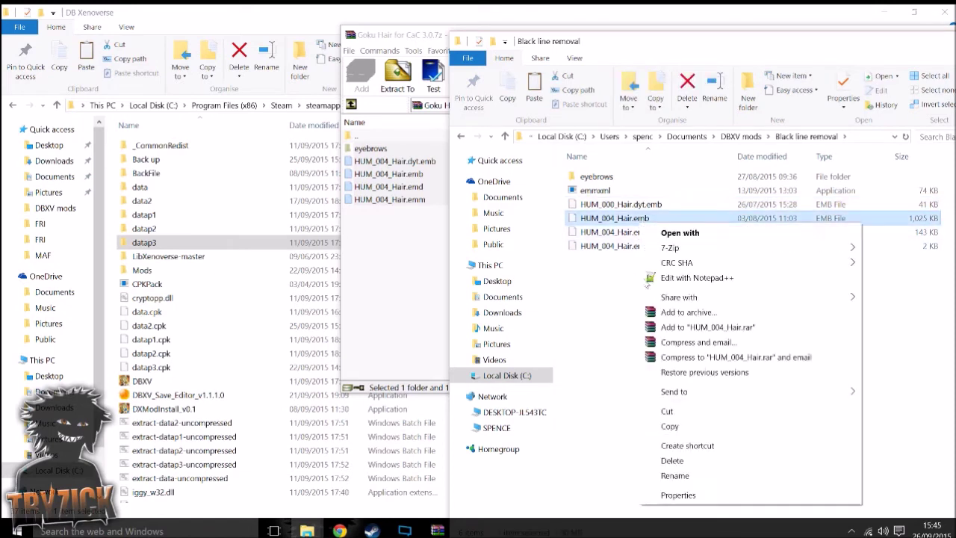
{"action": "left_click", "coordinate": [674, 475]}
{"action": "key", "text": "Right"}
{"action": "key", "text": "Left"}
{"action": "key", "text": "Left"}
{"action": "key", "text": "Left"}
{"action": "key", "text": "Left"}
{"action": "key", "text": "Left"}
{"action": "key", "text": "BackSpace"}
{"action": "type", "text": "0"}
{"action": "left_click", "coordinate": [650, 252]}
- Rename HUM_004_Hair.emd in the Black line removal folder to HUM_000_Hair.emd
{"action": "right_click", "coordinate": [611, 232]}
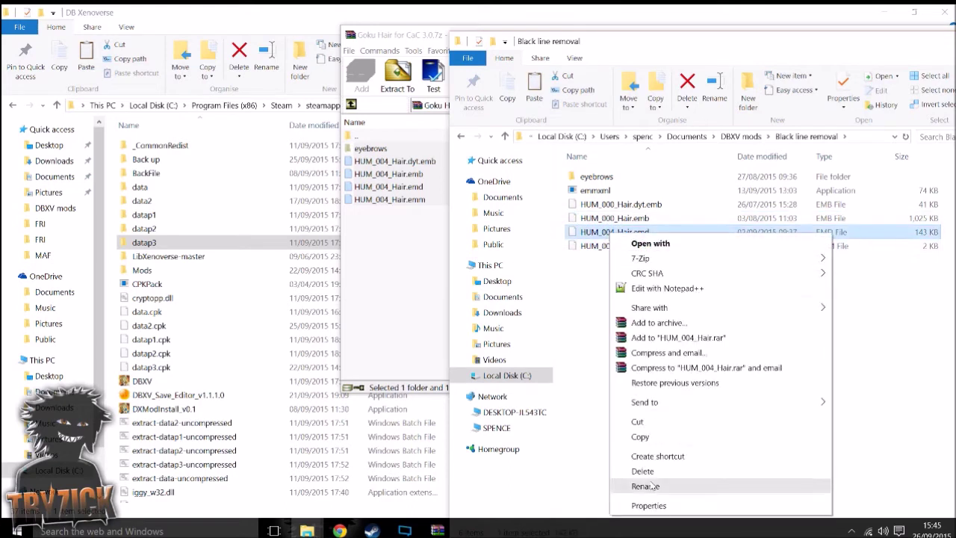
{"action": "left_click", "coordinate": [655, 492]}
{"action": "key", "text": "Right"}
{"action": "key", "text": "Left"}
{"action": "key", "text": "Left"}
{"action": "key", "text": "Left"}
{"action": "key", "text": "Left"}
{"action": "key", "text": "Left"}
{"action": "key", "text": "BackSpace"}
{"action": "type", "text": "0"}
{"action": "key", "text": "Return"}
- Rename HUM_004_Hair.emm in the Black line removal folder to HUM_000_Hair.emm
{"action": "right_click", "coordinate": [619, 245]}
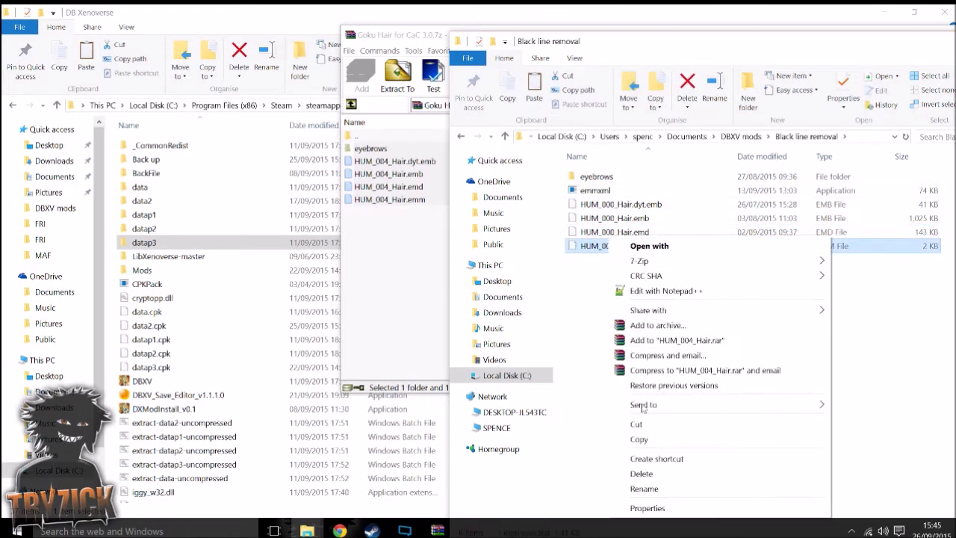
{"action": "left_click", "coordinate": [640, 488]}
{"action": "key", "text": "Right"}
{"action": "key", "text": "Left"}
{"action": "key", "text": "Left"}
{"action": "key", "text": "Left"}
{"action": "key", "text": "Left"}
{"action": "key", "text": "Left"}
{"action": "key", "text": "BackSpace"}
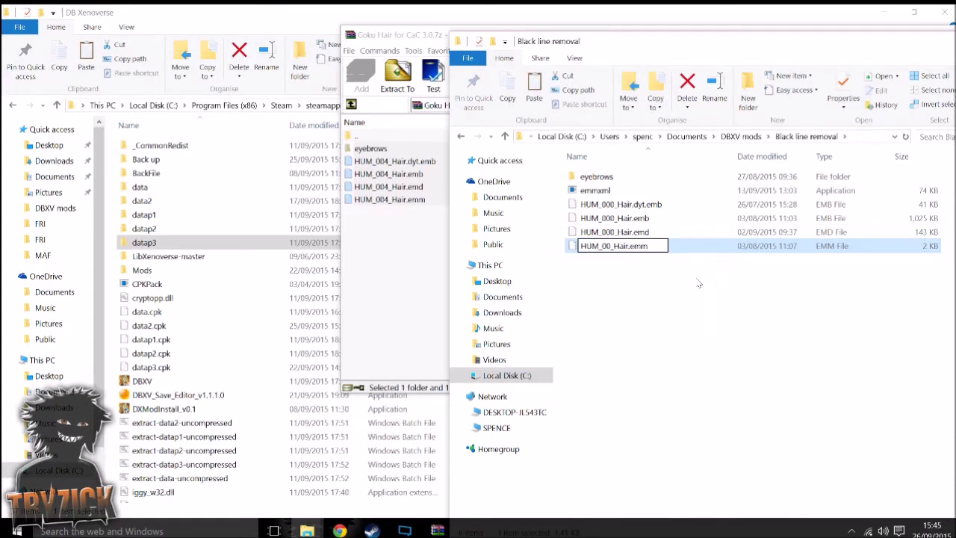
{"action": "type", "text": "0"}
{"action": "key", "text": "Return"}
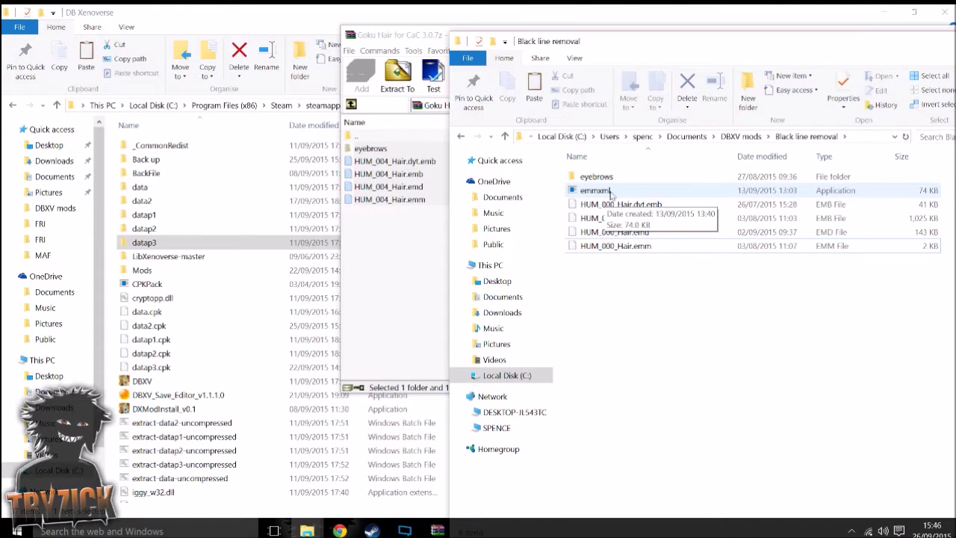
- Locate the emmxml tool in the LibXenoverse-master bin folder and return to the Black line removal folder
{"action": "double_click", "coordinate": [160, 256]}
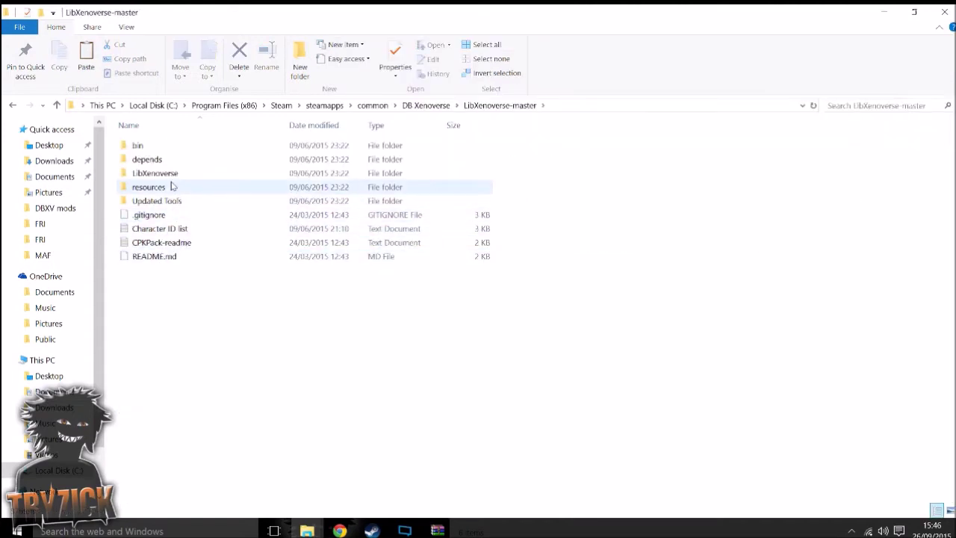
{"action": "double_click", "coordinate": [158, 144]}
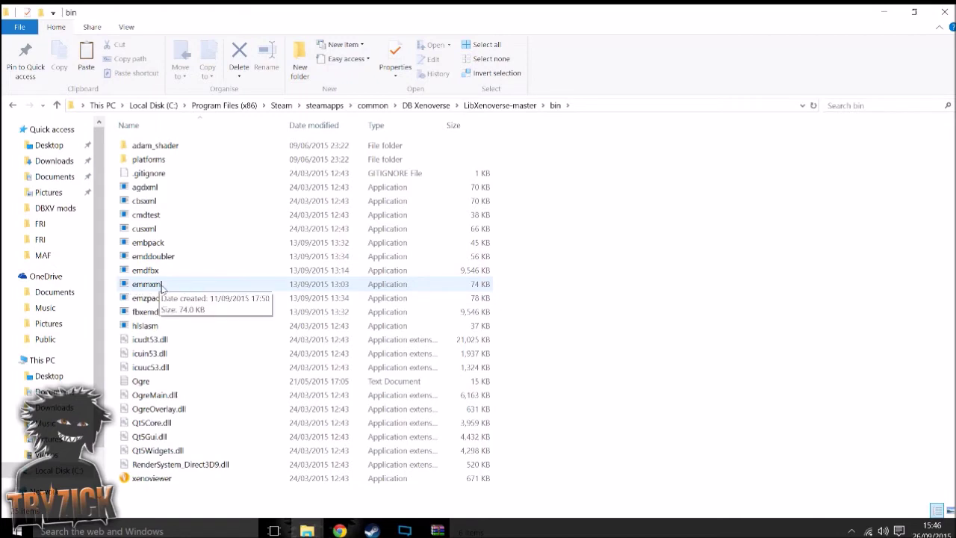
{"action": "left_click", "coordinate": [425, 105]}
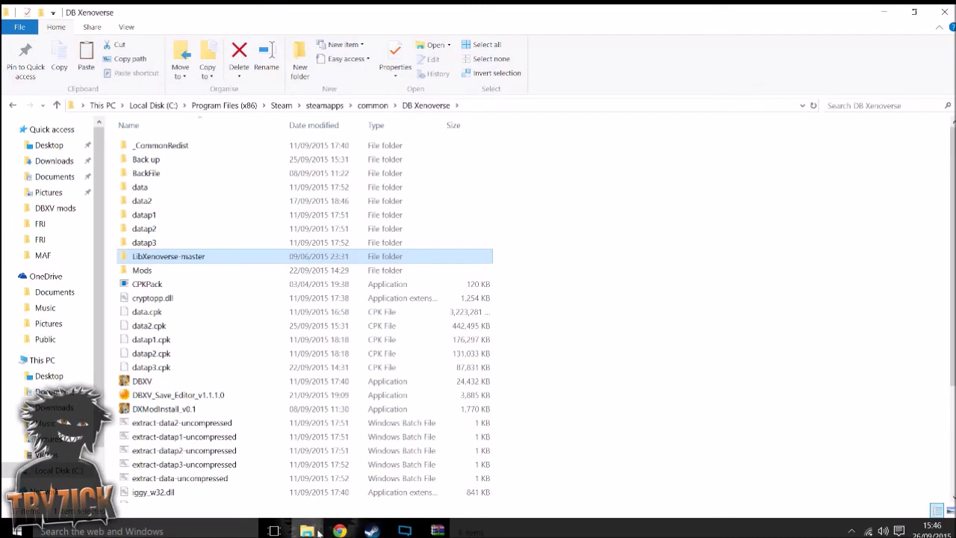
{"action": "mouse_move", "coordinate": [318, 532]}
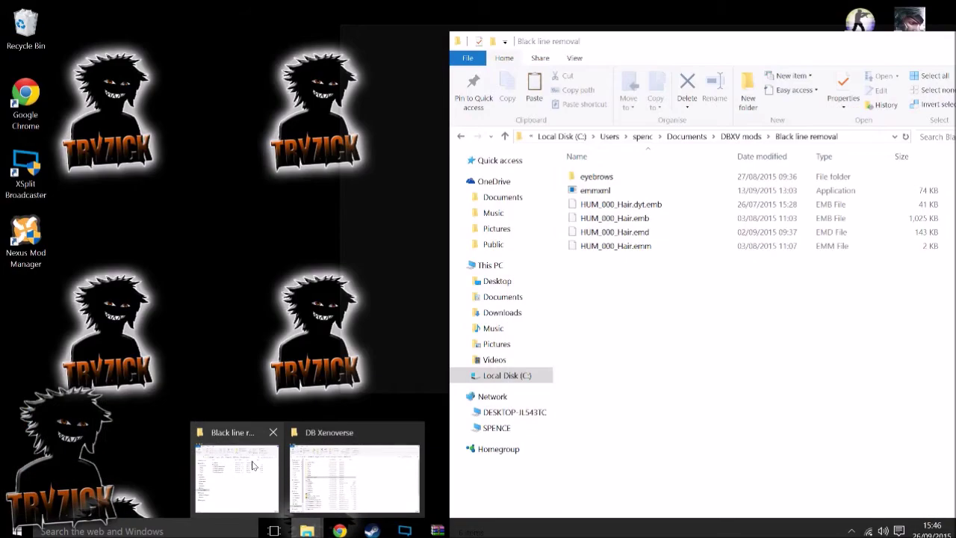
{"action": "left_click", "coordinate": [235, 470]}
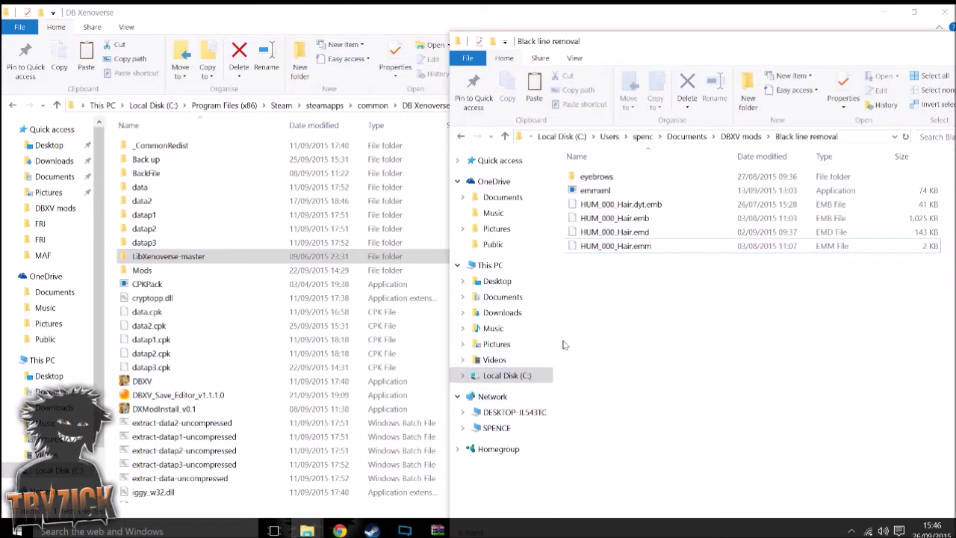
- View the raw contents of HUM_000_Hair.emm in Notepad++, closing its tab, other open XML files and the editor
{"action": "left_click", "coordinate": [618, 251]}
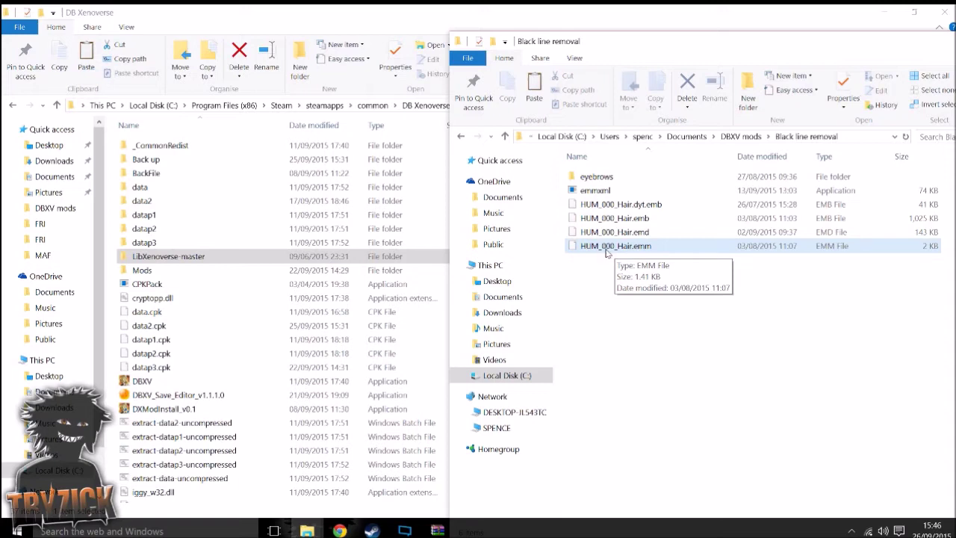
{"action": "right_click", "coordinate": [640, 245]}
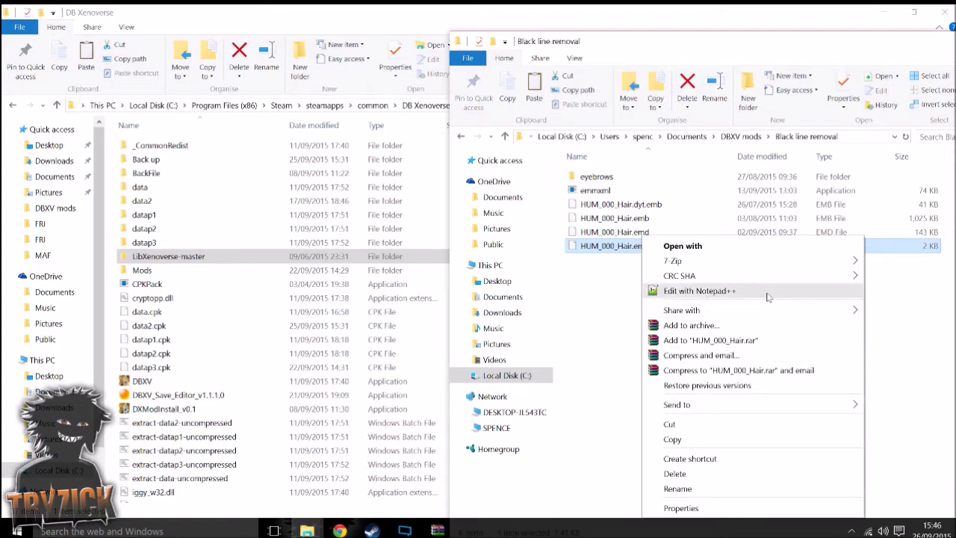
{"action": "left_click", "coordinate": [743, 296]}
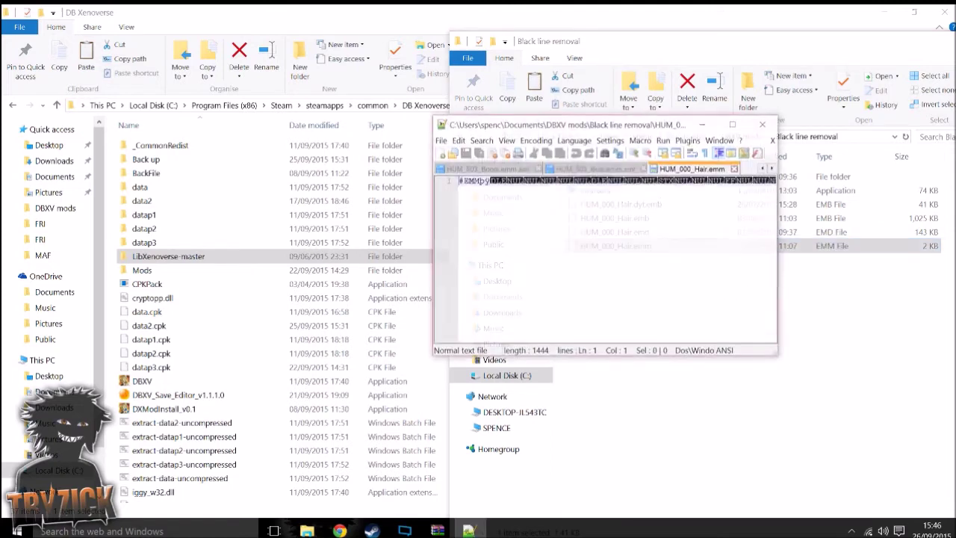
{"action": "left_click", "coordinate": [735, 169]}
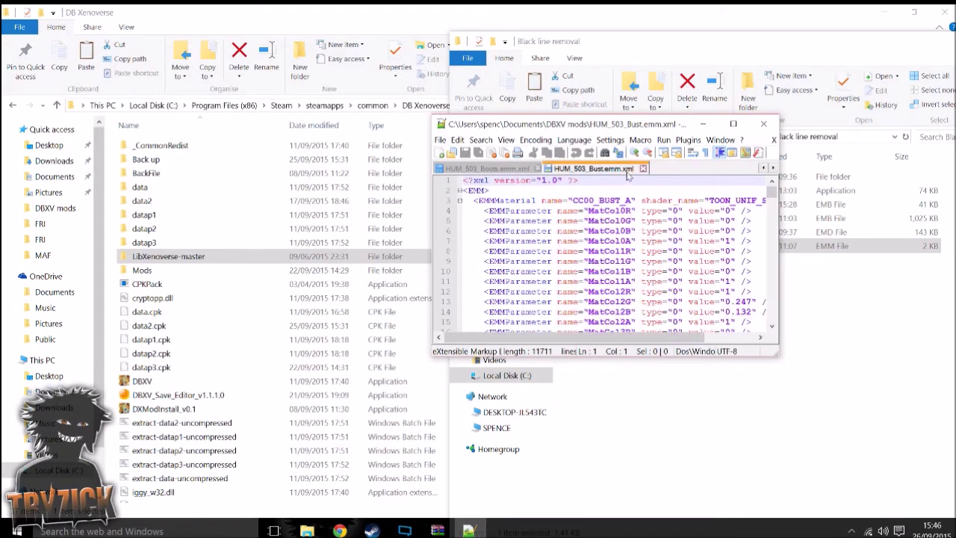
{"action": "left_click", "coordinate": [642, 168]}
{"action": "left_click", "coordinate": [536, 169]}
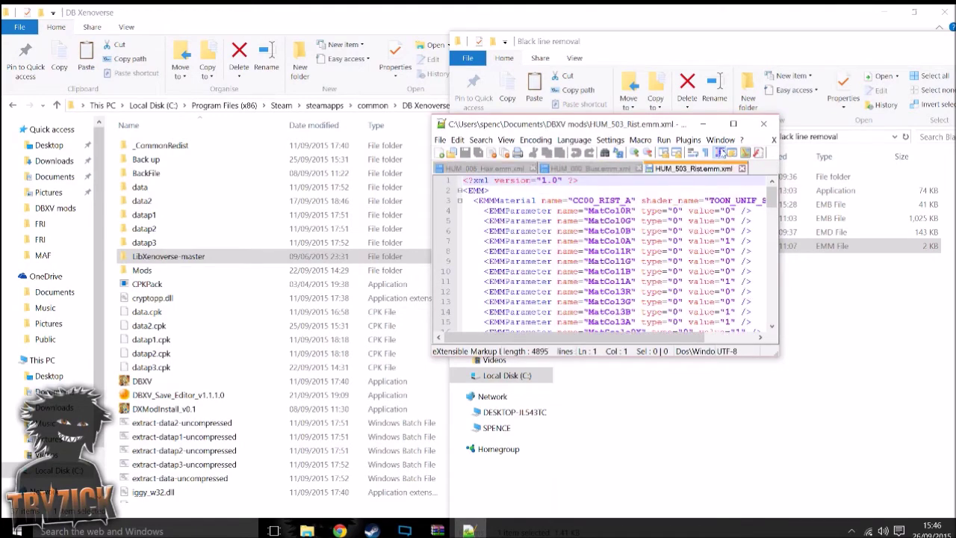
{"action": "left_click", "coordinate": [763, 124]}
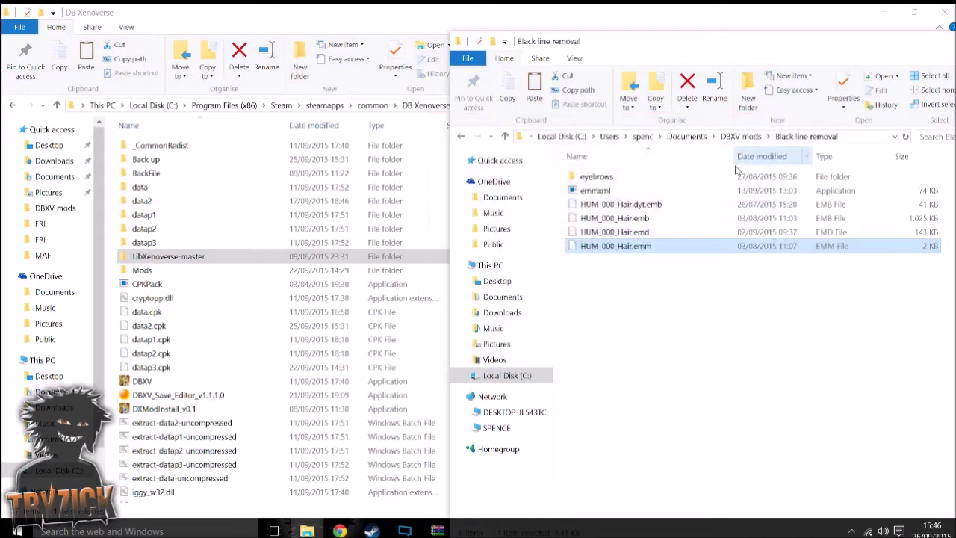
- Convert HUM_000_Hair.emm to an XML document by opening it with emmxml
{"action": "left_click_drag", "start_coordinate": [633, 249], "coordinate": [614, 196]}
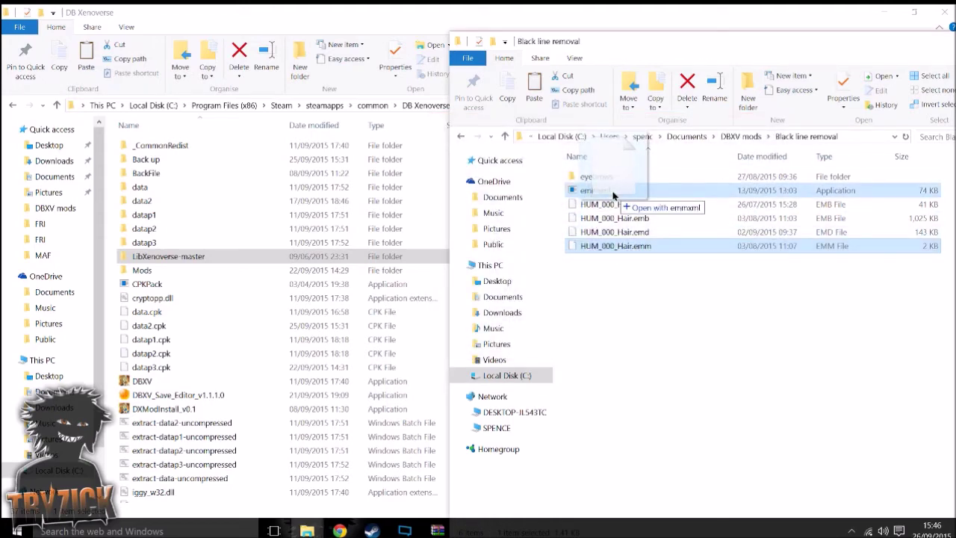
{"action": "left_click_drag", "start_coordinate": [614, 196], "coordinate": [614, 195]}
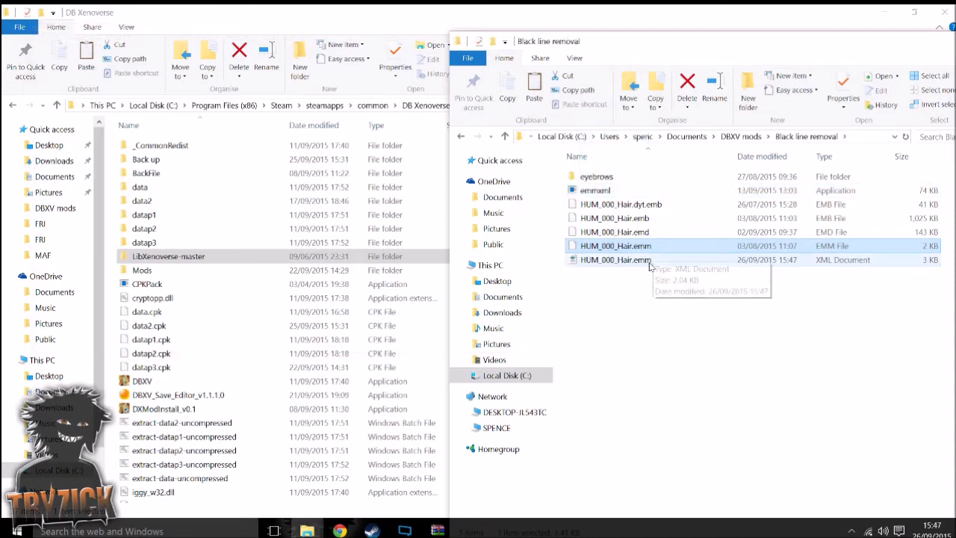
- Open the HUM_000_Hair.emm XML document in Notepad++ and close the other open files, moving the editor clear of the Black line removal folder
{"action": "left_click", "coordinate": [652, 261]}
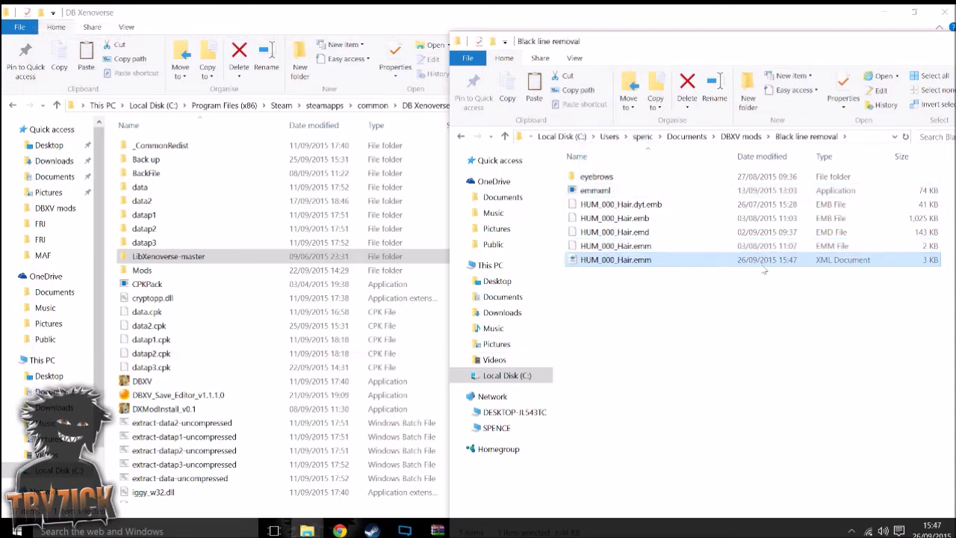
{"action": "right_click", "coordinate": [669, 265]}
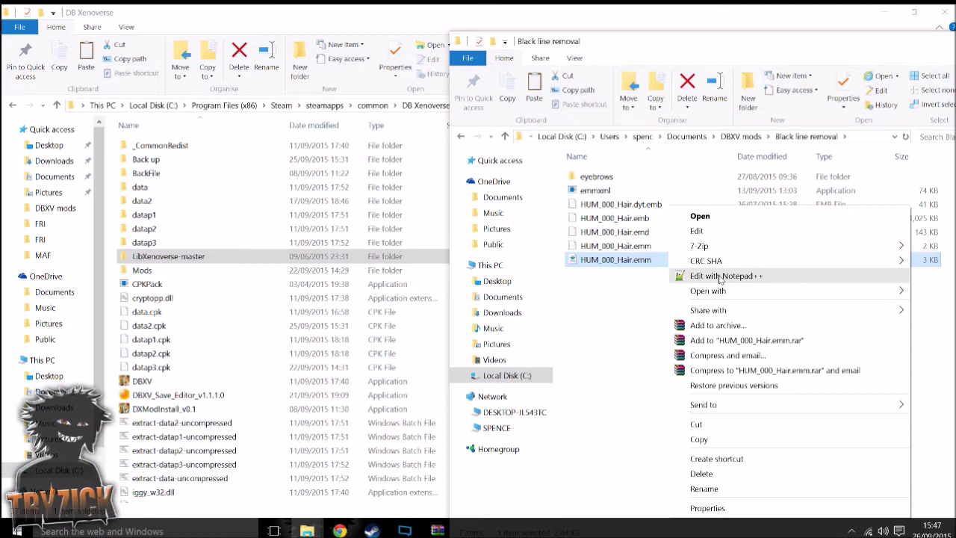
{"action": "left_click", "coordinate": [719, 276]}
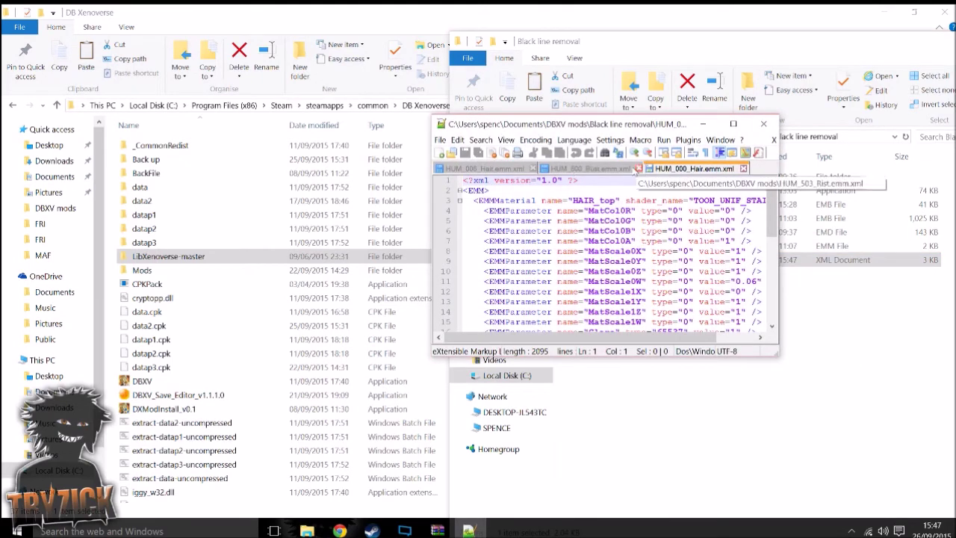
{"action": "left_click", "coordinate": [532, 169]}
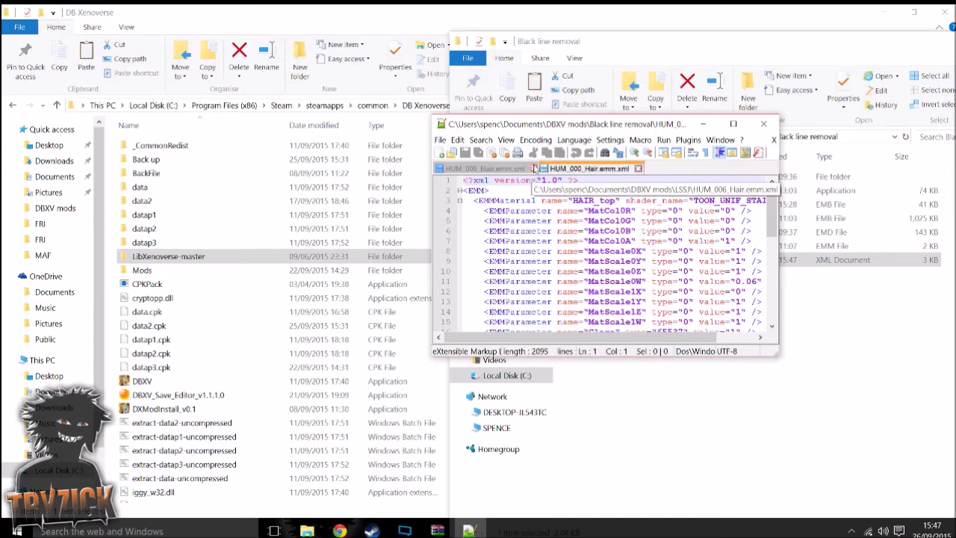
{"action": "left_click", "coordinate": [533, 169]}
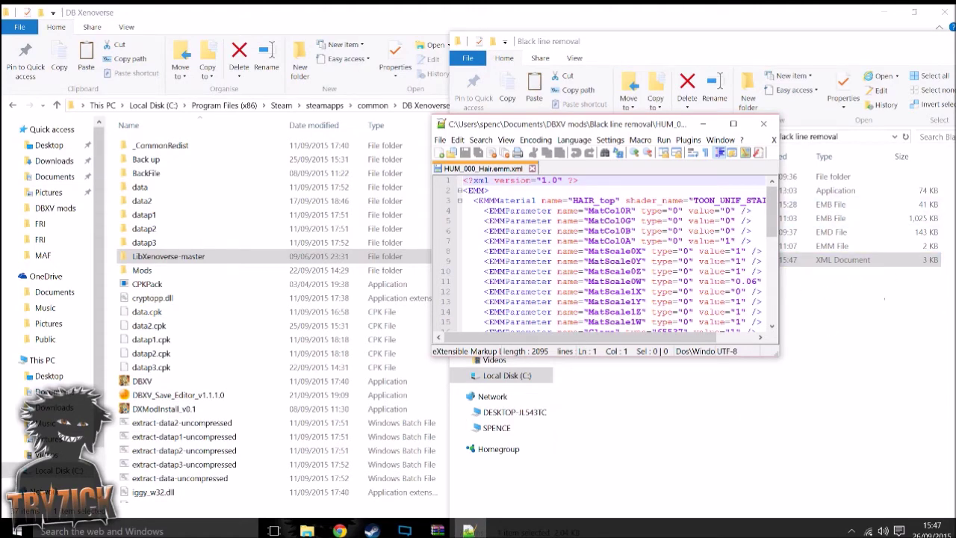
{"action": "left_click_drag", "start_coordinate": [654, 129], "coordinate": [366, 123]}
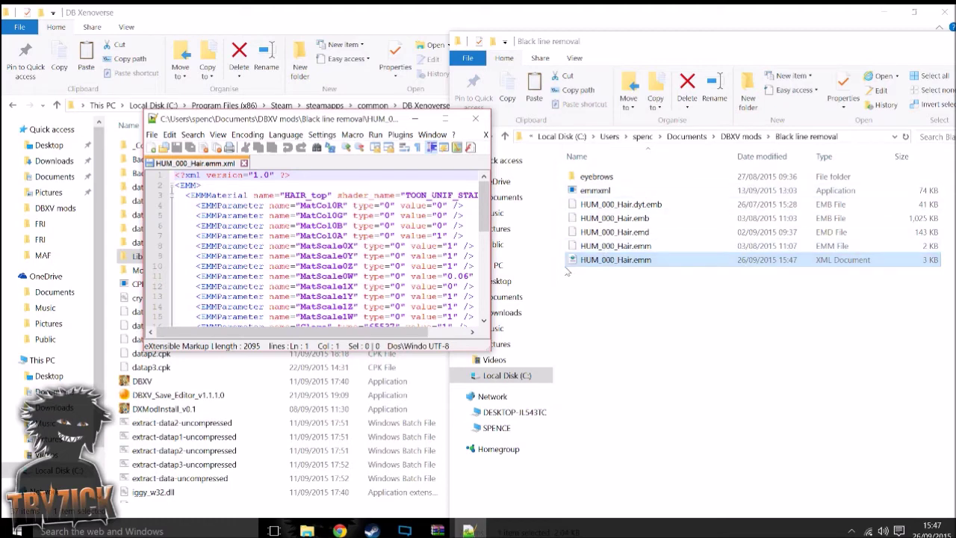
- Look at the forehead files in the eyebrows folder and return to the Black line removal folder
{"action": "left_click_drag", "start_coordinate": [660, 265], "coordinate": [616, 191]}
{"action": "left_click", "coordinate": [609, 178]}
{"action": "double_click", "coordinate": [611, 178]}
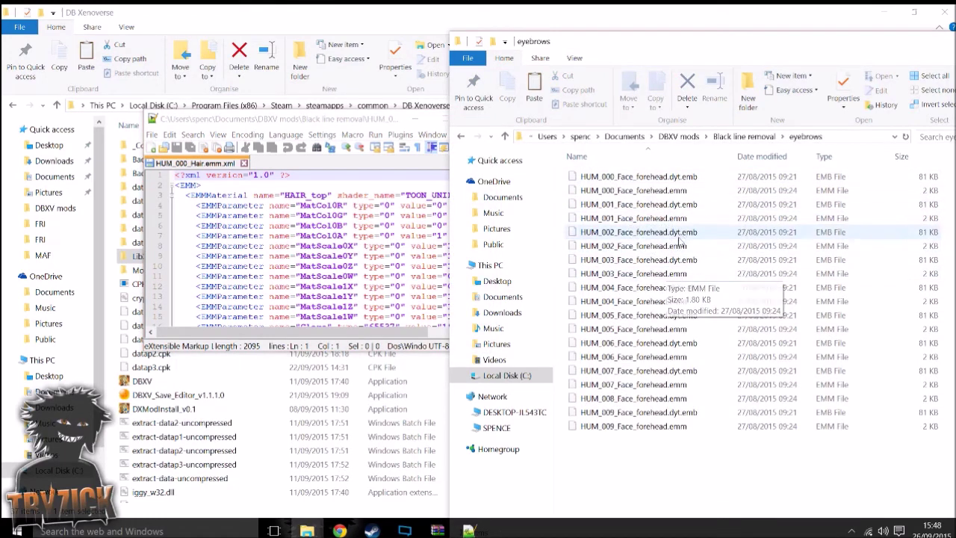
{"action": "left_click", "coordinate": [462, 137]}
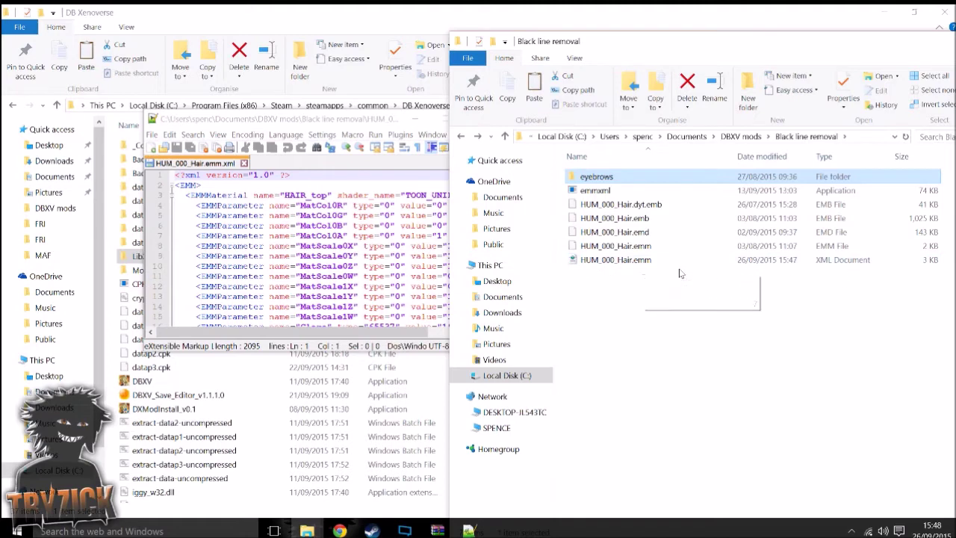
- In all opened documents, replace the Glare parameter line (type 65537, value 1) with Glare plus a NoEdge parameter line (type 65537, value 1)
{"action": "left_click", "coordinate": [321, 169]}
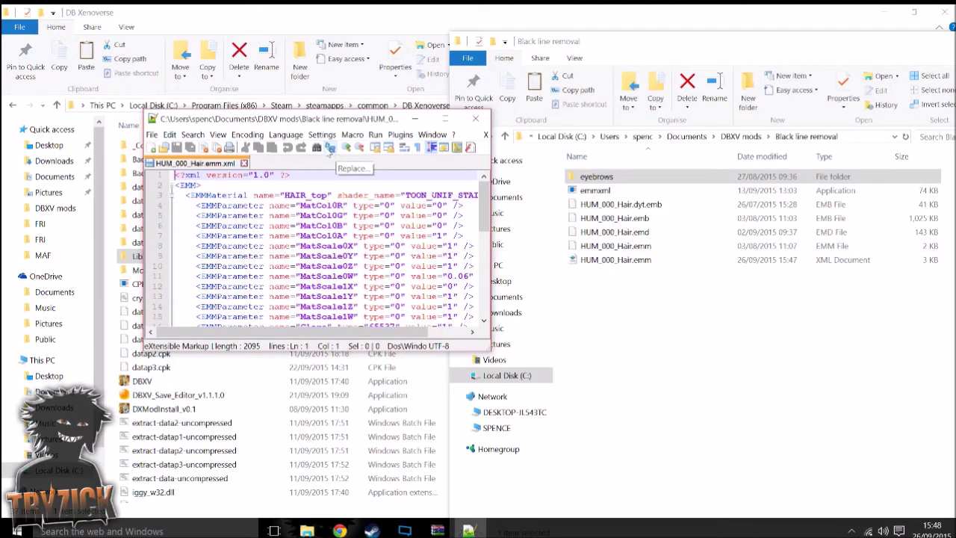
{"action": "left_click", "coordinate": [329, 147]}
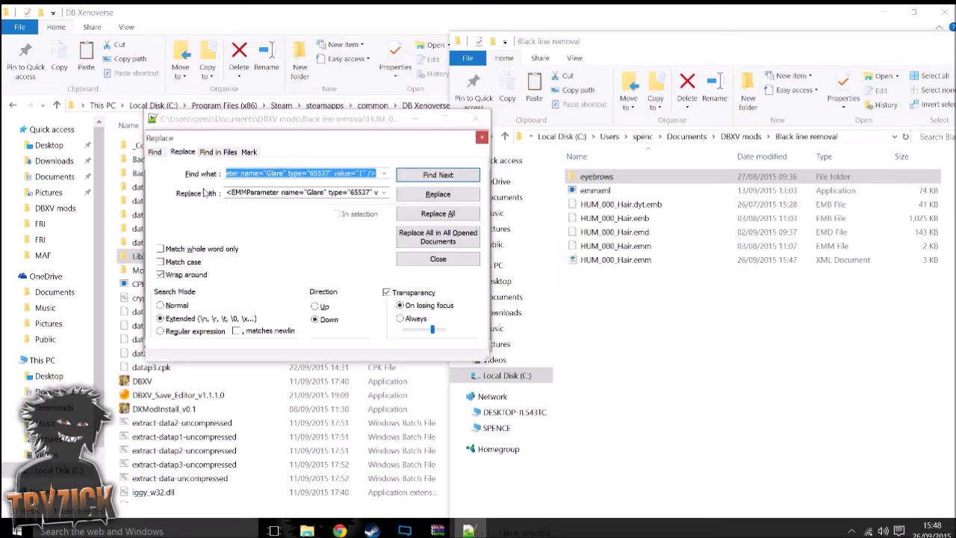
{"action": "left_click", "coordinate": [225, 177]}
{"action": "left_click_drag", "start_coordinate": [377, 173], "coordinate": [254, 173]}
{"action": "key", "text": "ctrl+a"}
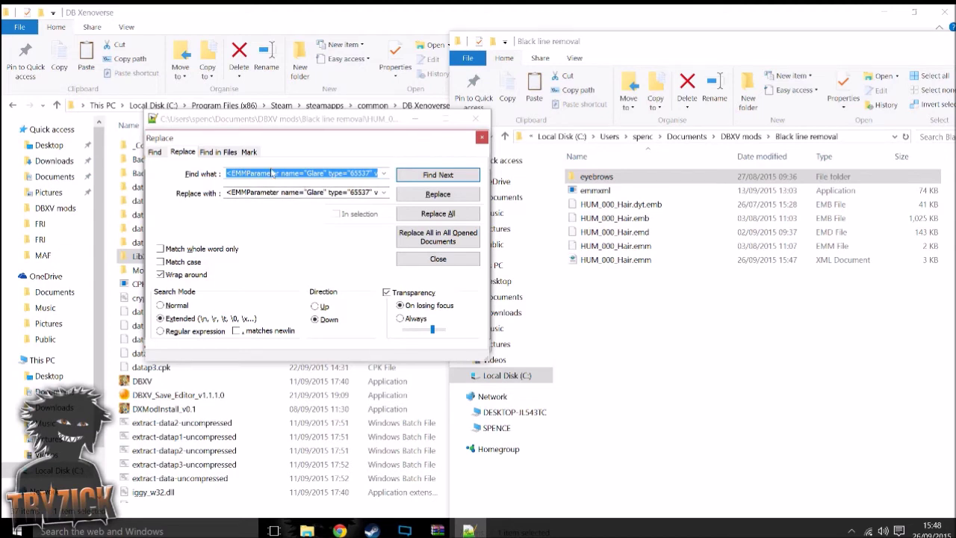
{"action": "key", "text": "Tab"}
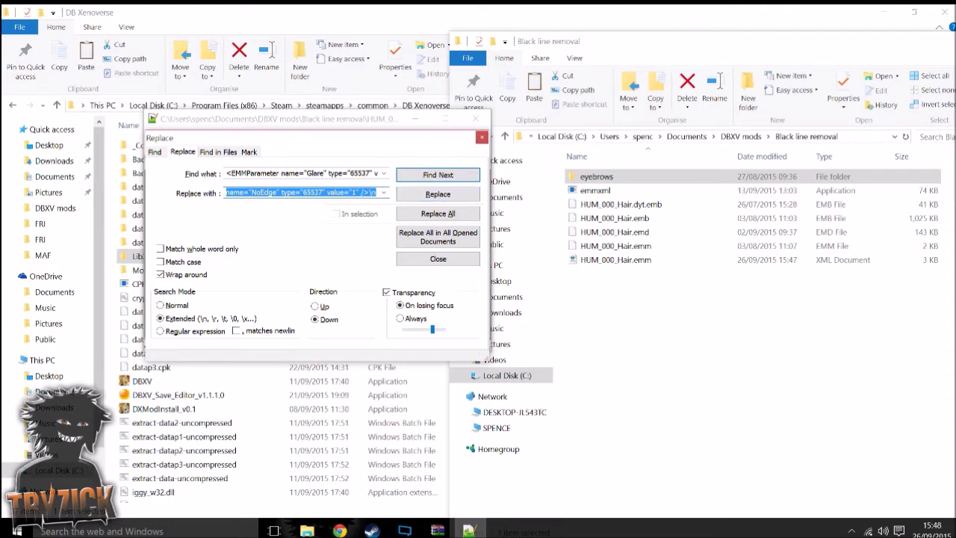
{"action": "key", "text": "ctrl+v"}
{"action": "key", "text": "shift+Tab"}
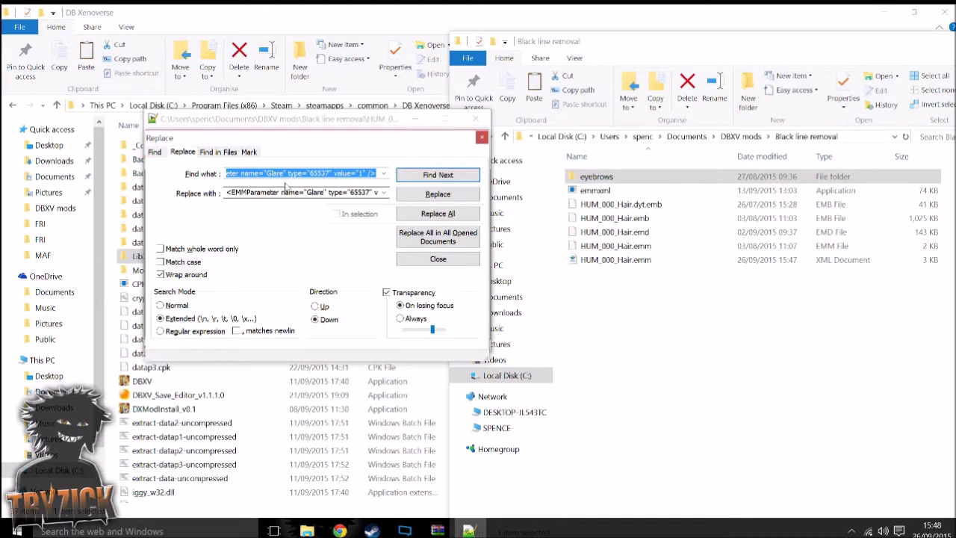
{"action": "key", "text": "Tab"}
{"action": "key", "text": "ctrl+z"}
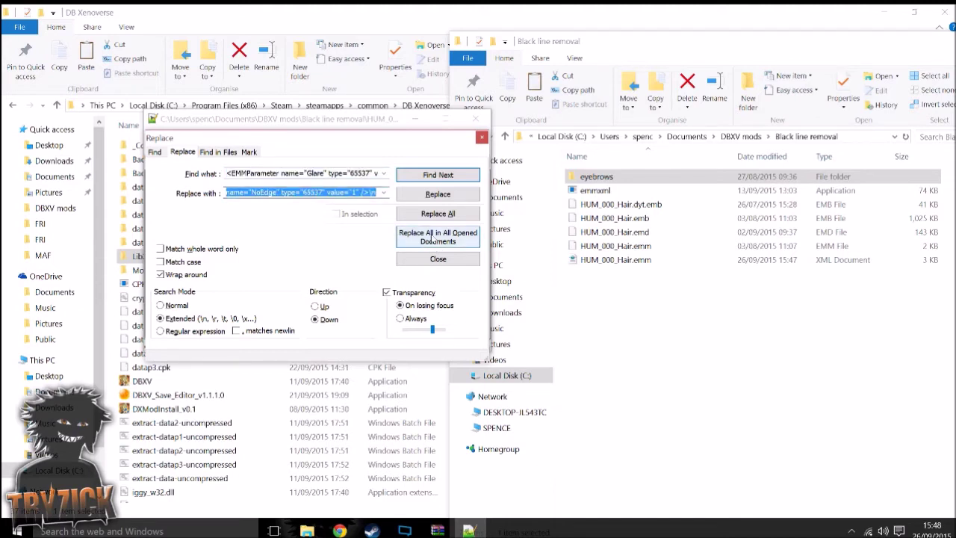
{"action": "left_click", "coordinate": [430, 237]}
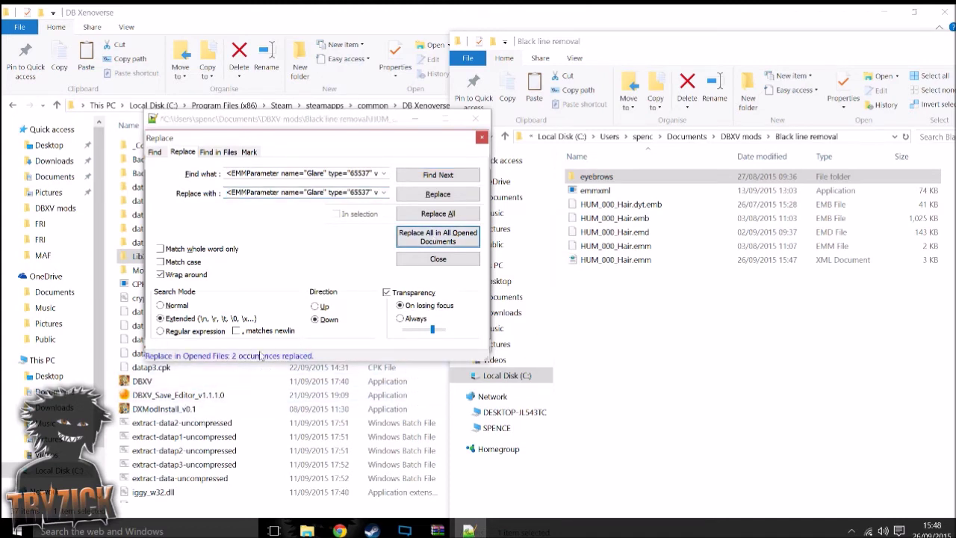
{"action": "left_click", "coordinate": [481, 138]}
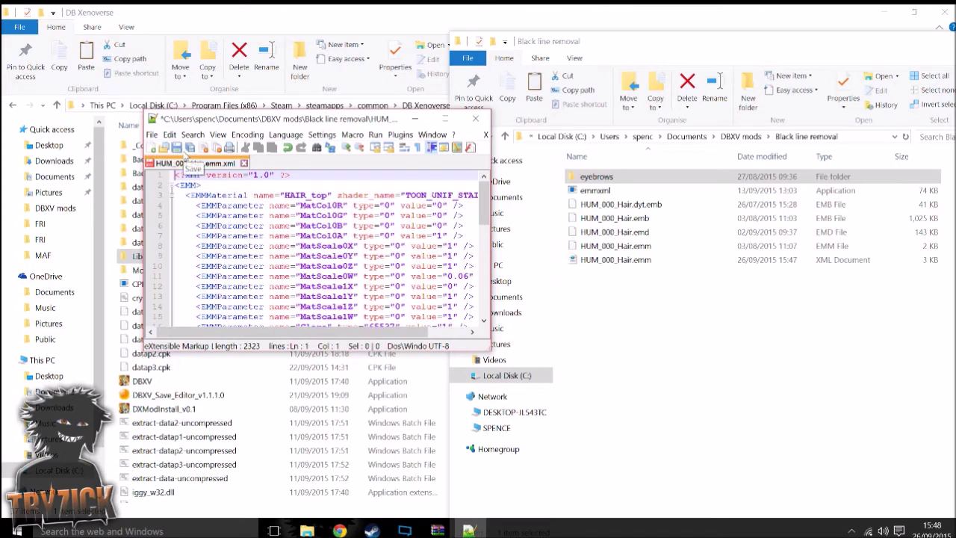
- Save and close the edited HUM_000_Hair.emm.xml, and convert it back to an EMM file by opening it with emmxml
{"action": "left_click", "coordinate": [180, 149]}
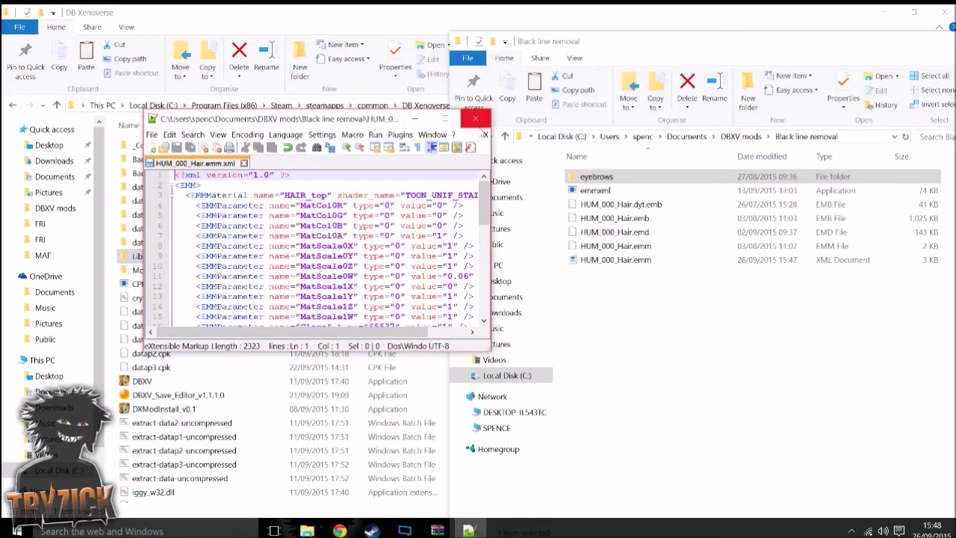
{"action": "left_click", "coordinate": [478, 121]}
{"action": "left_click", "coordinate": [614, 259]}
{"action": "left_click_drag", "start_coordinate": [609, 265], "coordinate": [639, 192]}
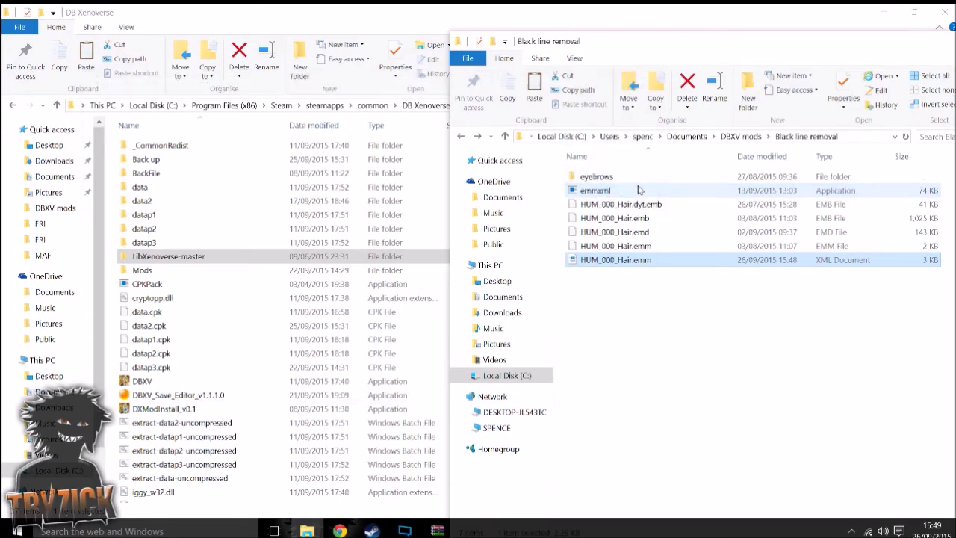
- Select the four HUM_000_Hair EMB, EMD and EMM files and open the game's datap3\data\chara\HUM folder
{"action": "left_click", "coordinate": [777, 248]}
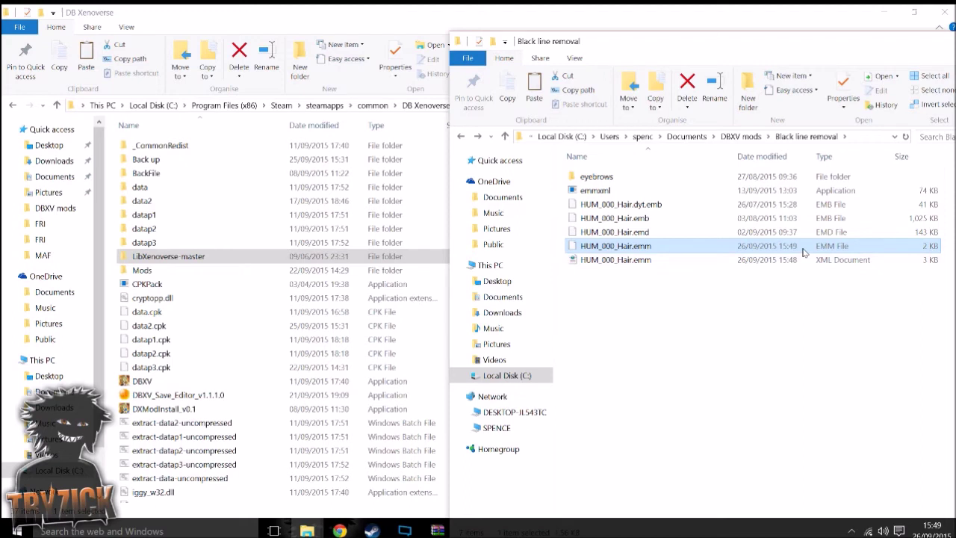
{"action": "left_click", "coordinate": [646, 205], "text": "shift"}
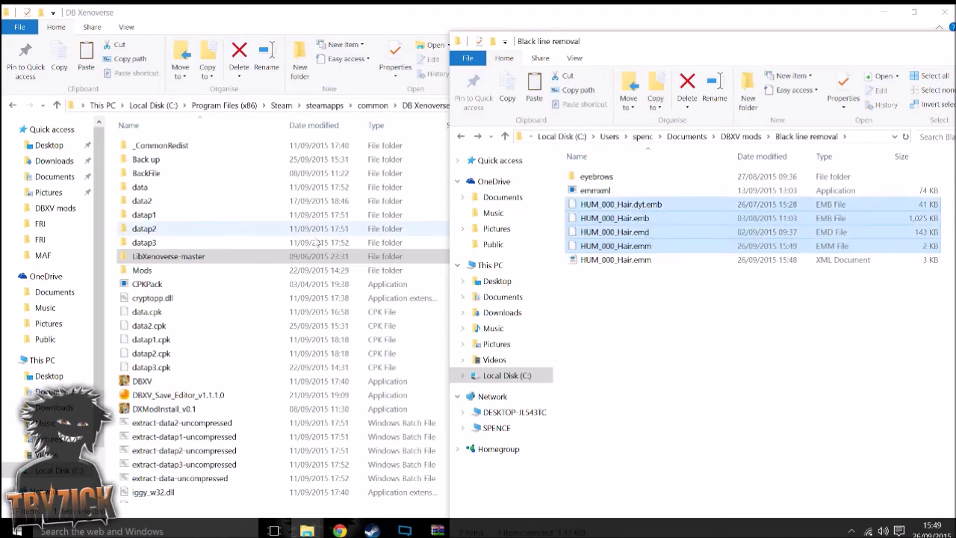
{"action": "double_click", "coordinate": [219, 243]}
{"action": "double_click", "coordinate": [136, 144]}
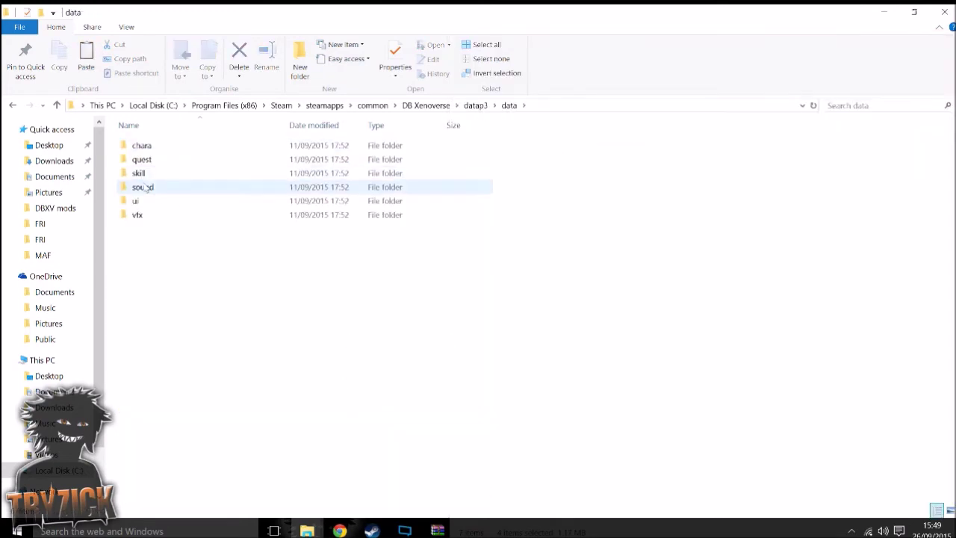
{"action": "double_click", "coordinate": [156, 146]}
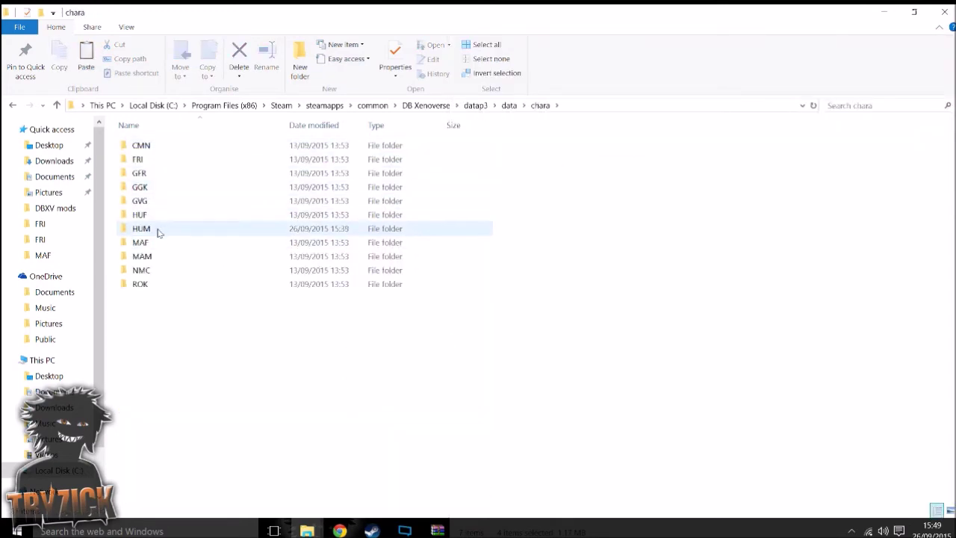
{"action": "double_click", "coordinate": [141, 229]}
{"action": "scroll", "coordinate": [492, 219], "scroll_direction": "down", "scroll_amount": 3}
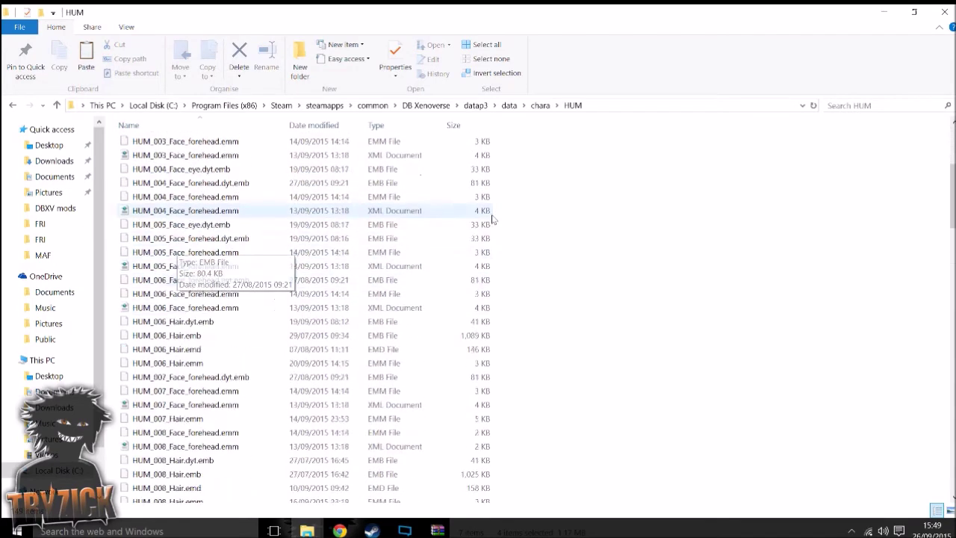
{"action": "scroll", "coordinate": [516, 194], "scroll_direction": "up", "scroll_amount": 5}
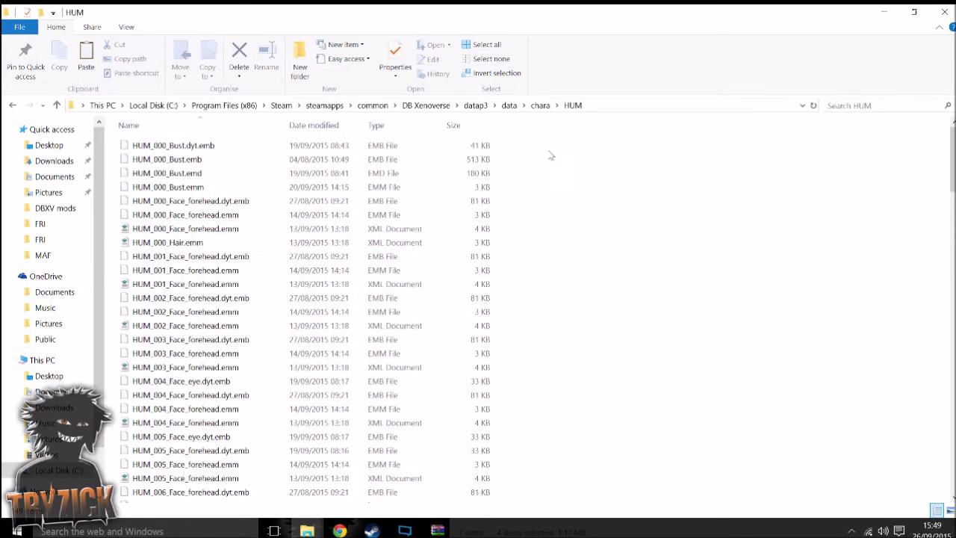
{"action": "left_click", "coordinate": [540, 105]}
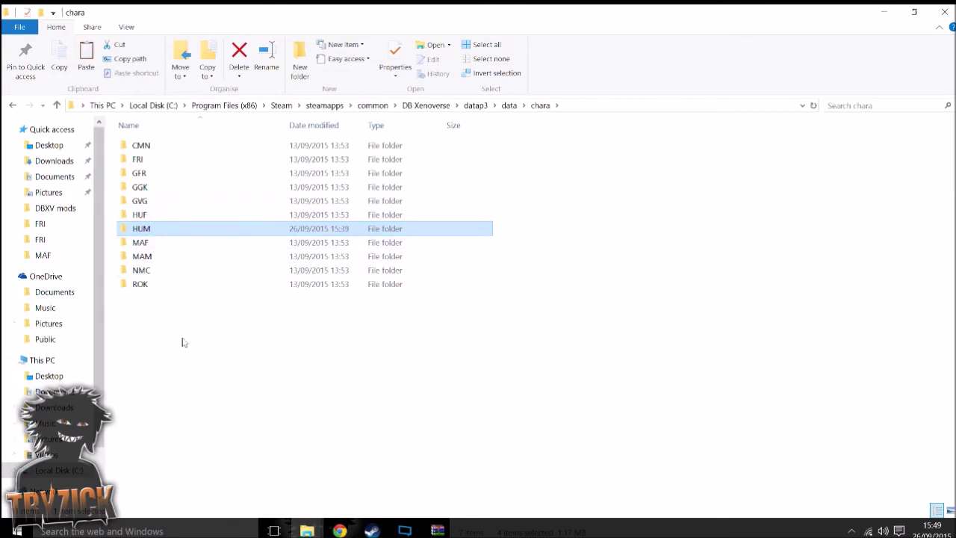
{"action": "double_click", "coordinate": [157, 232]}
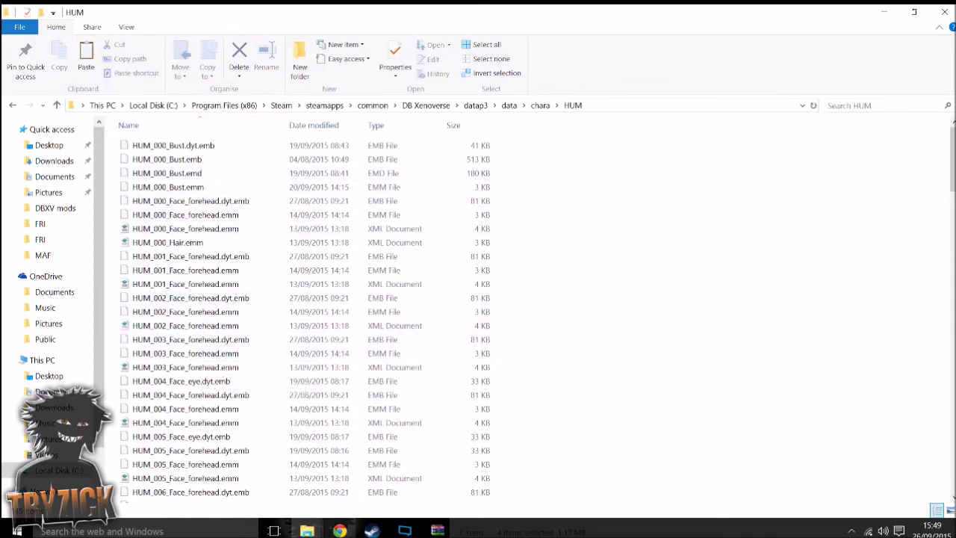
- Move the four selected HUM_000_Hair files from the Black line removal folder into the HUM folder
{"action": "mouse_move", "coordinate": [307, 530]}
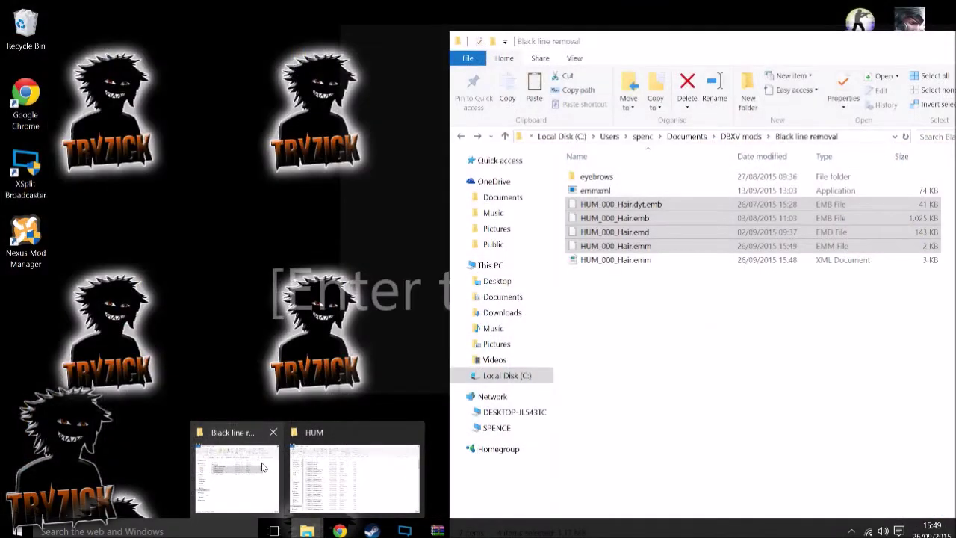
{"action": "left_click", "coordinate": [235, 478]}
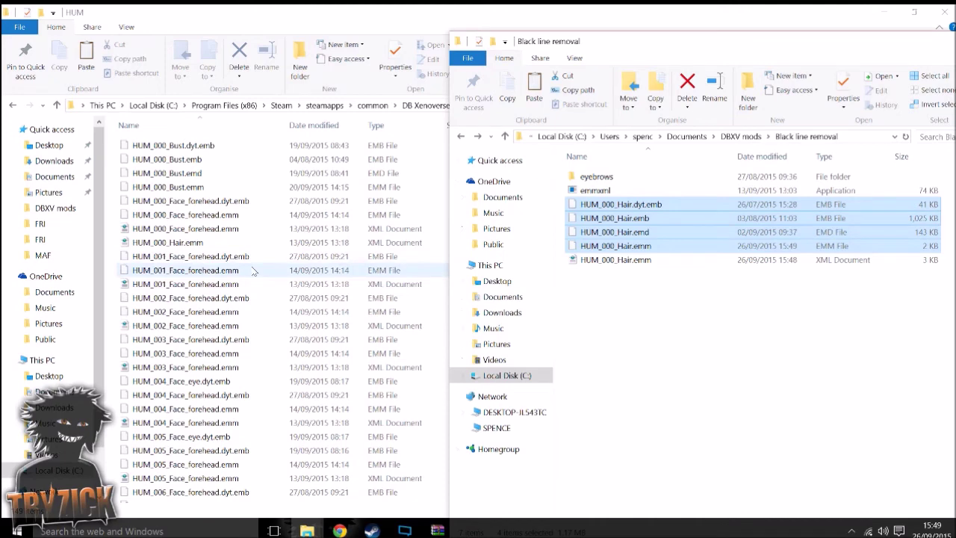
{"action": "scroll", "coordinate": [224, 377], "scroll_direction": "down", "scroll_amount": 12}
{"action": "scroll", "coordinate": [224, 377], "scroll_direction": "down", "scroll_amount": 15}
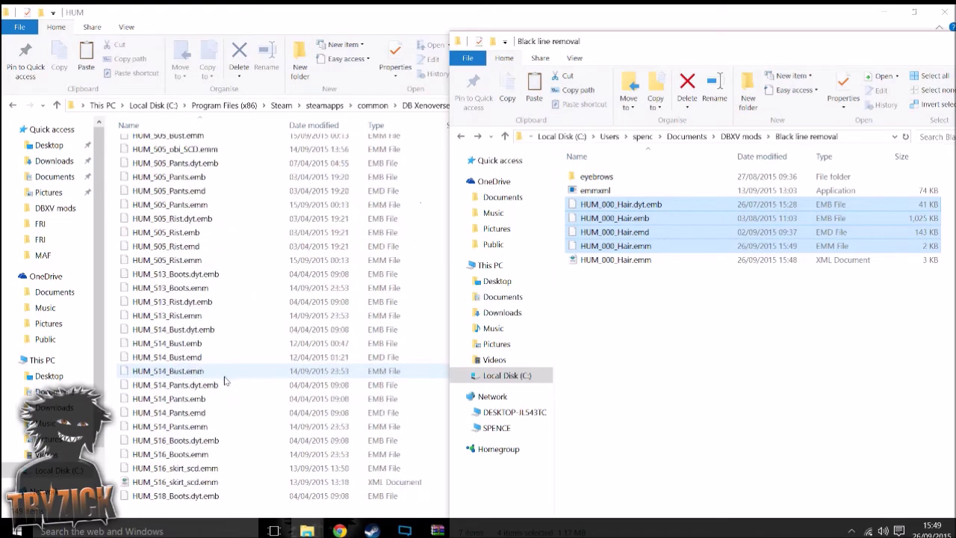
{"action": "left_click_drag", "start_coordinate": [610, 230], "coordinate": [112, 316]}
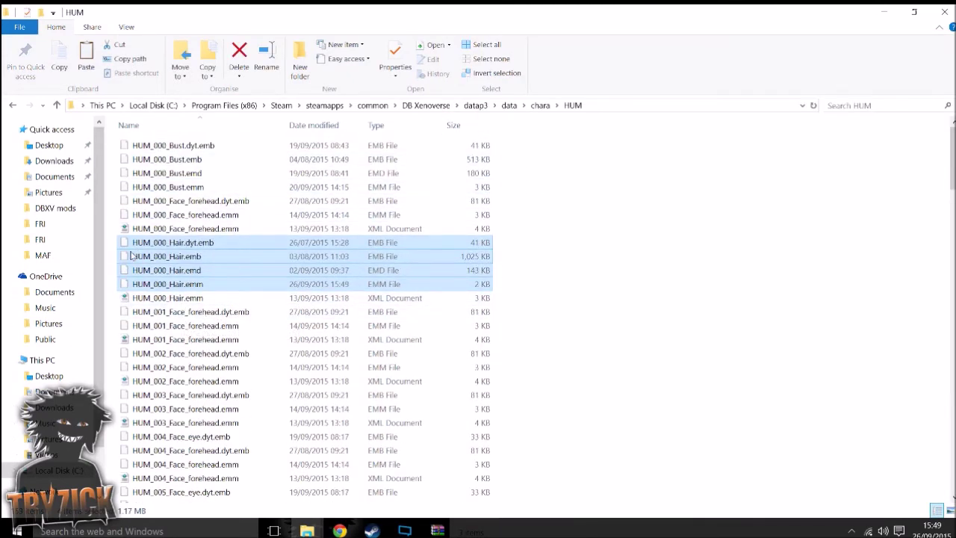
- Repack datap3.cpk by running the pack-data-p3 batch file in the DB Xenoverse folder
{"action": "left_click", "coordinate": [446, 108]}
{"action": "scroll", "coordinate": [246, 237], "scroll_direction": "down", "scroll_amount": 4}
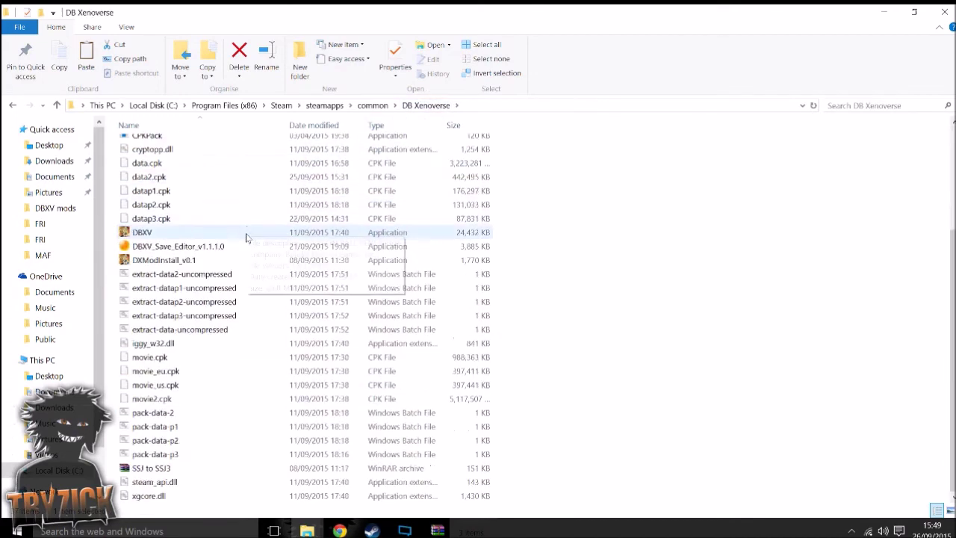
{"action": "double_click", "coordinate": [166, 455]}
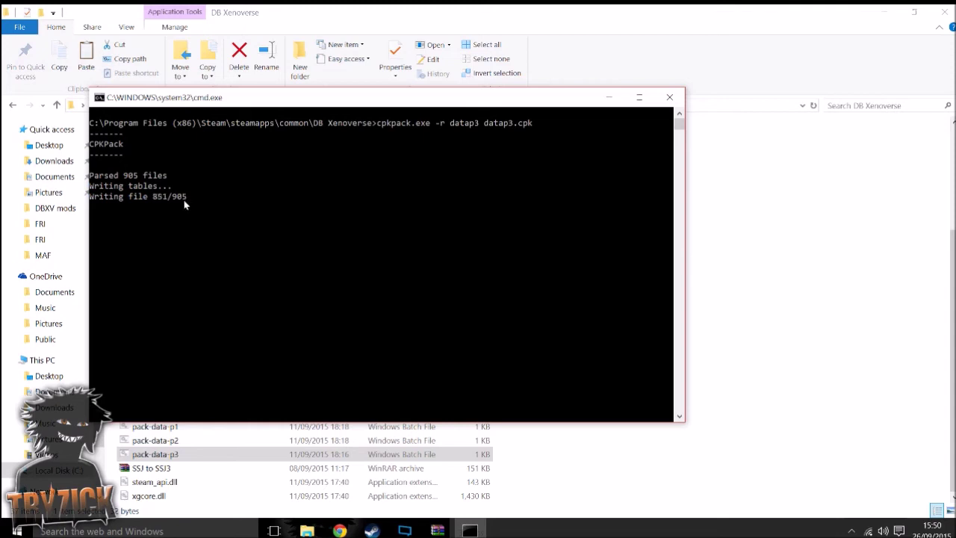
{"action": "scroll", "coordinate": [278, 383], "scroll_direction": "up", "scroll_amount": 4}
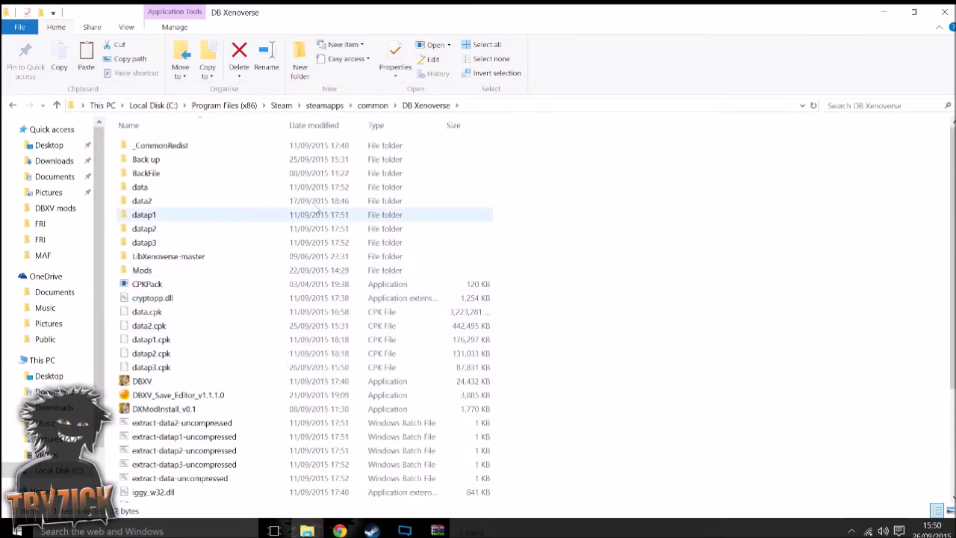
- Bring back the Black line removal window and open its eyebrows folder
{"action": "mouse_move", "coordinate": [307, 528]}
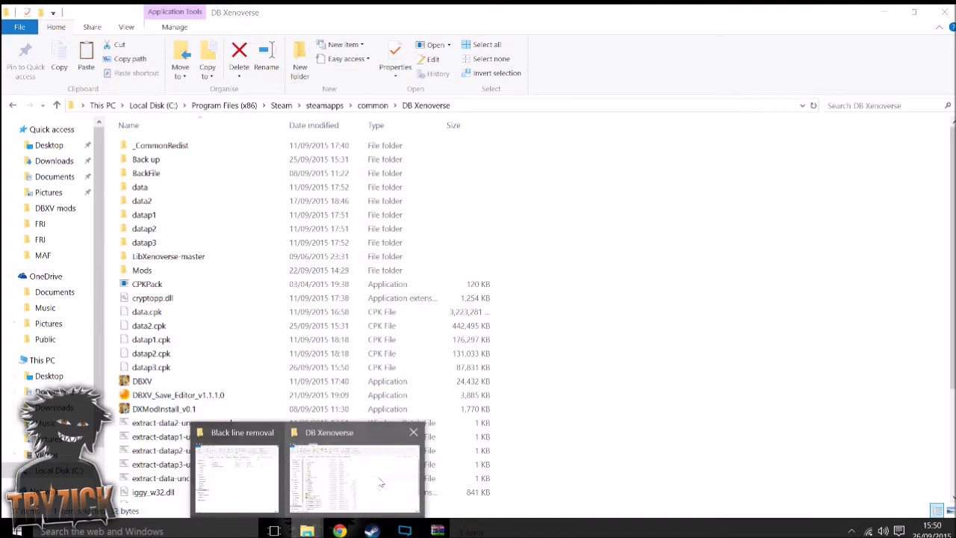
{"action": "left_click", "coordinate": [291, 468]}
{"action": "double_click", "coordinate": [615, 183]}
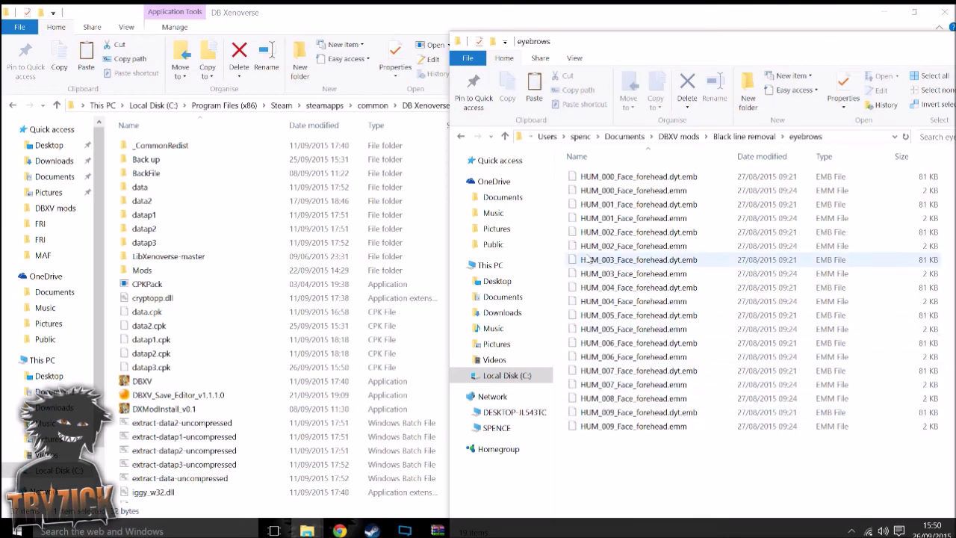
- Close the eyebrows folder window and return to the DB Xenoverse folder
{"action": "double_click", "coordinate": [735, 44]}
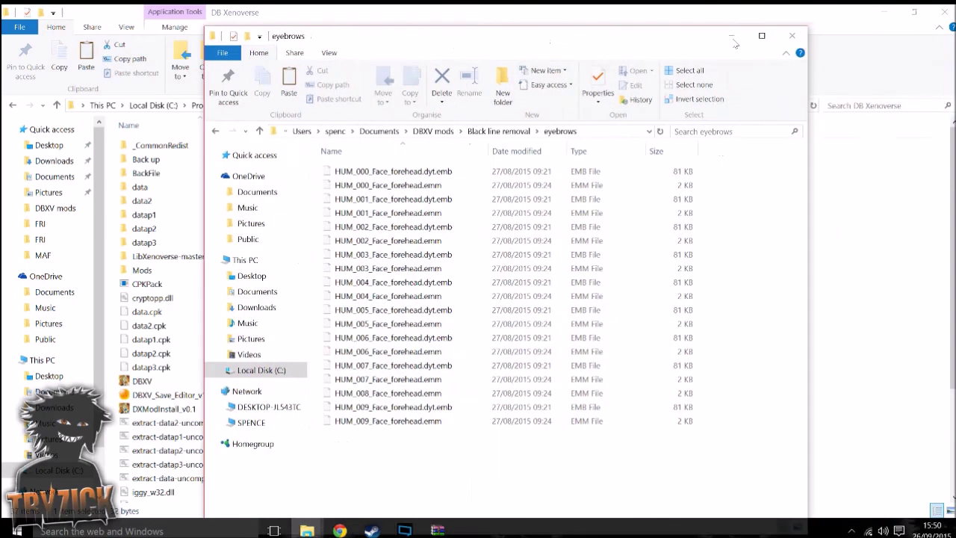
{"action": "left_click", "coordinate": [794, 35]}
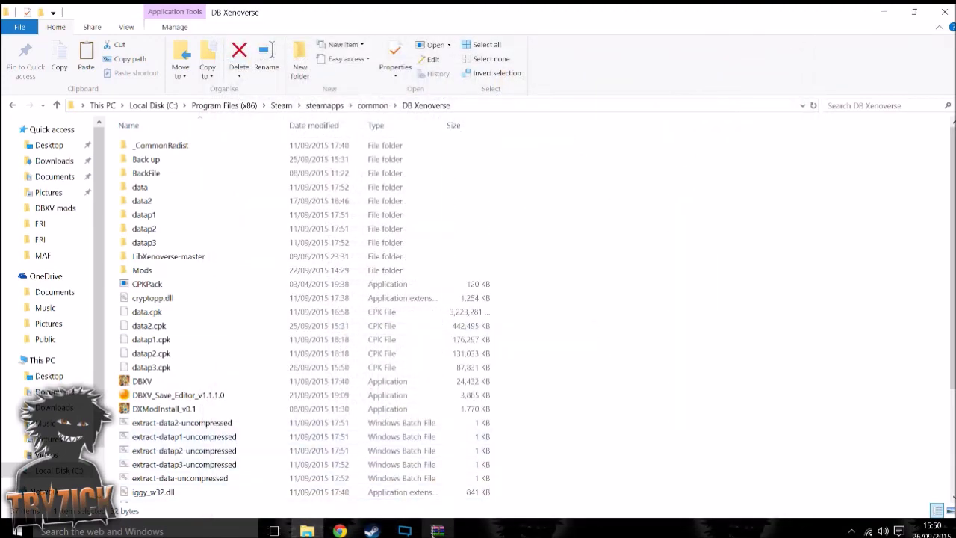
{"action": "scroll", "coordinate": [156, 344], "scroll_direction": "down", "scroll_amount": 2}
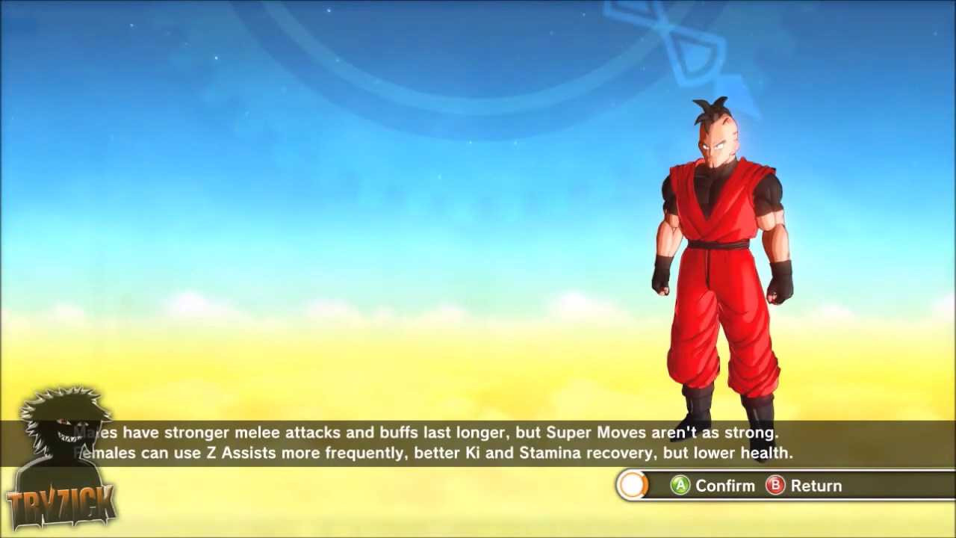
- Open the new character's appearance settings and set Head/Hair to Type 1 to check the modded hair
{"action": "key", "text": "Return"}
{"action": "key", "text": "Return"}
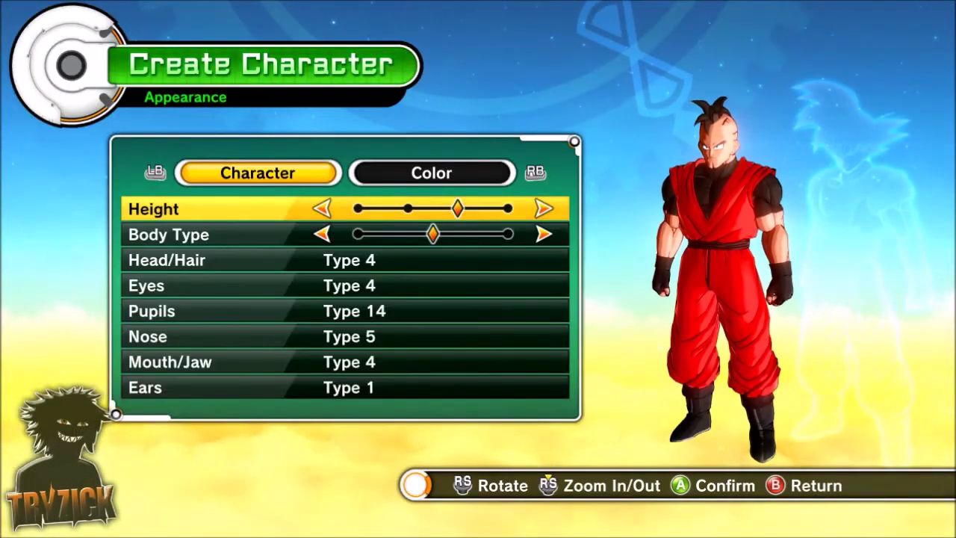
{"action": "key", "text": "Down"}
{"action": "key", "text": "Down"}
{"action": "key", "text": "Return"}
{"action": "key", "text": "Up"}
{"action": "key", "text": "Up"}
{"action": "key", "text": "Up"}
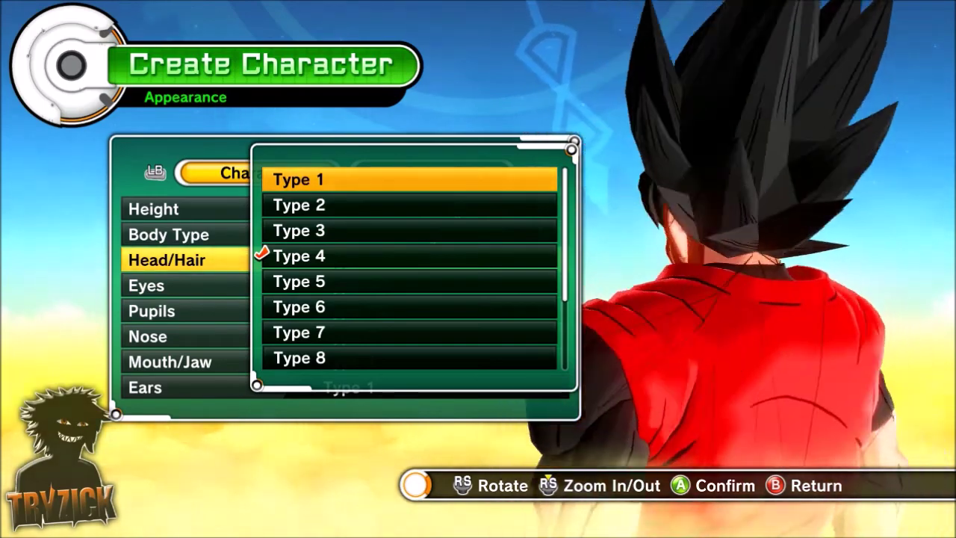
{"action": "key", "text": "Return"}
- Preview bright orange and green as the new character's hair color
{"action": "key", "text": "e"}
{"action": "key", "text": "Down"}
{"action": "key", "text": "Return"}
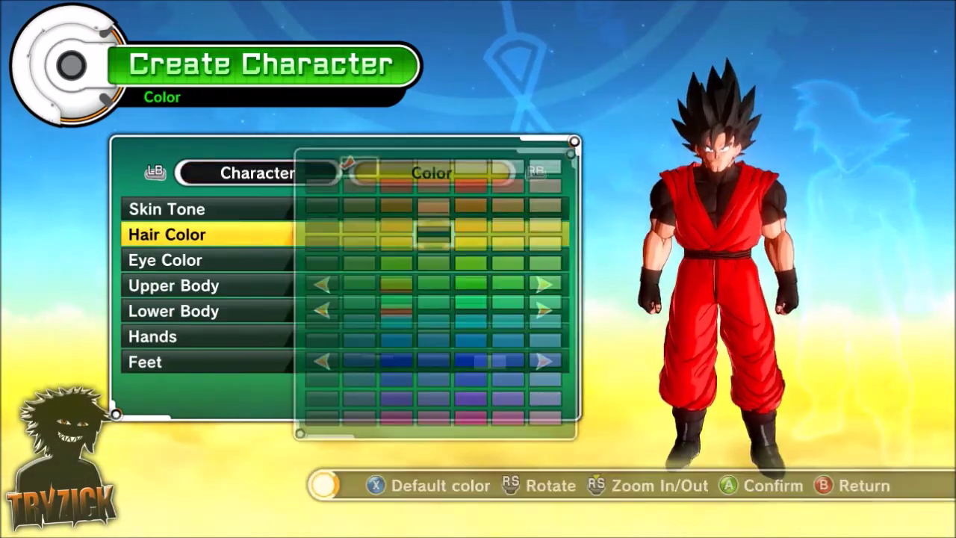
{"action": "key", "text": "Right"}
{"action": "key", "text": "Right"}
{"action": "key", "text": "Down"}
{"action": "key", "text": "Down"}
{"action": "key", "text": "Down"}
{"action": "key", "text": "Down"}
{"action": "key", "text": "Down"}
{"action": "key", "text": "Down"}
{"action": "key", "text": "Down"}
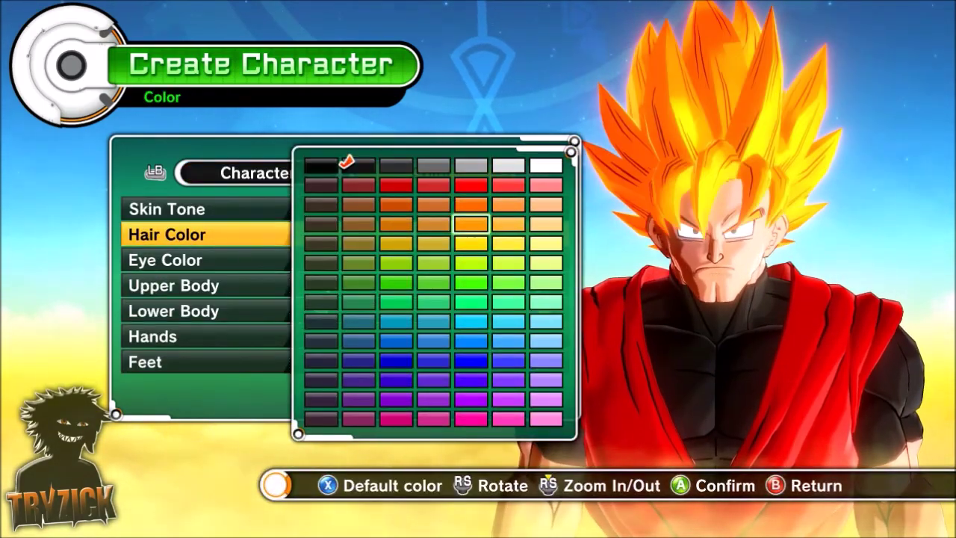
{"action": "key", "text": "Down"}
{"action": "key", "text": "Up"}
{"action": "key", "text": "Up"}
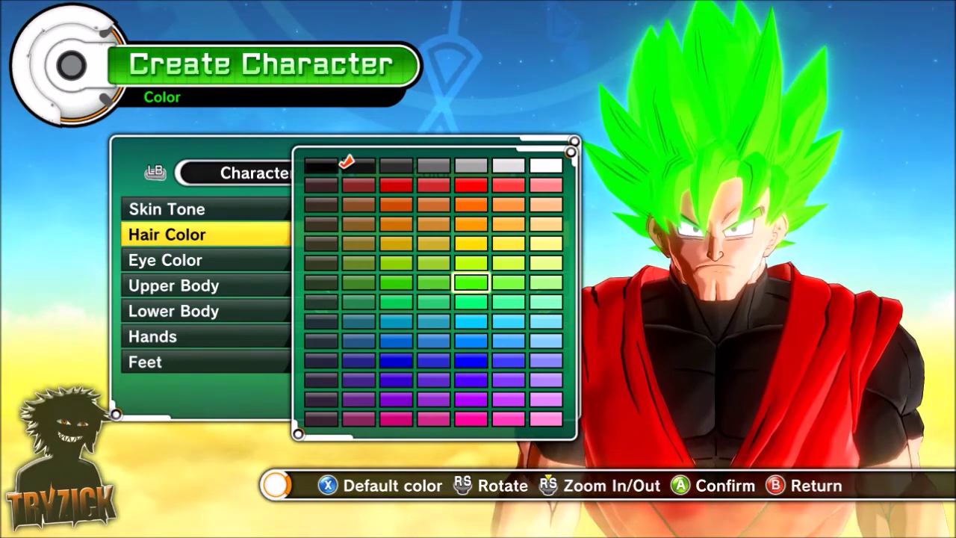
- Leave character creation without saving and return to the character slot selection
{"action": "key", "text": "Escape"}
{"action": "key", "text": "Escape"}
{"action": "key", "text": "Escape"}
{"action": "key", "text": "Return"}
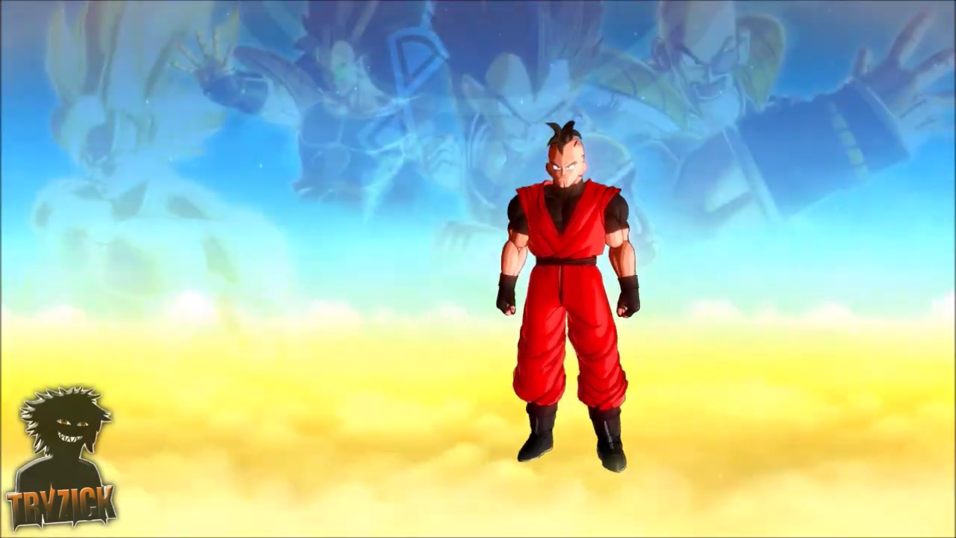
{"action": "key", "text": "Escape"}
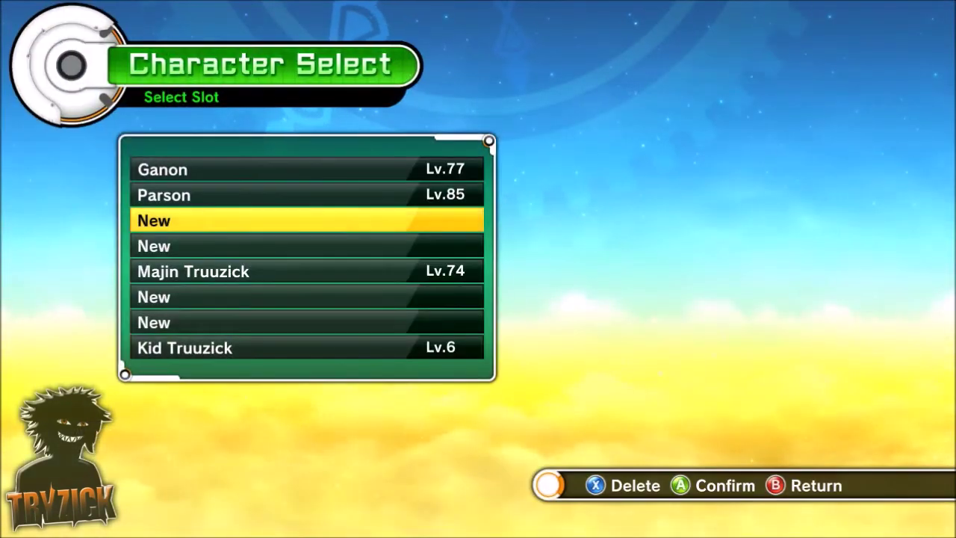
- Look through the character slots down to the last one and back up the list
{"action": "key", "text": "Down"}
{"action": "key", "text": "Down"}
{"action": "key", "text": "Down"}
{"action": "key", "text": "Down"}
{"action": "key", "text": "Down"}
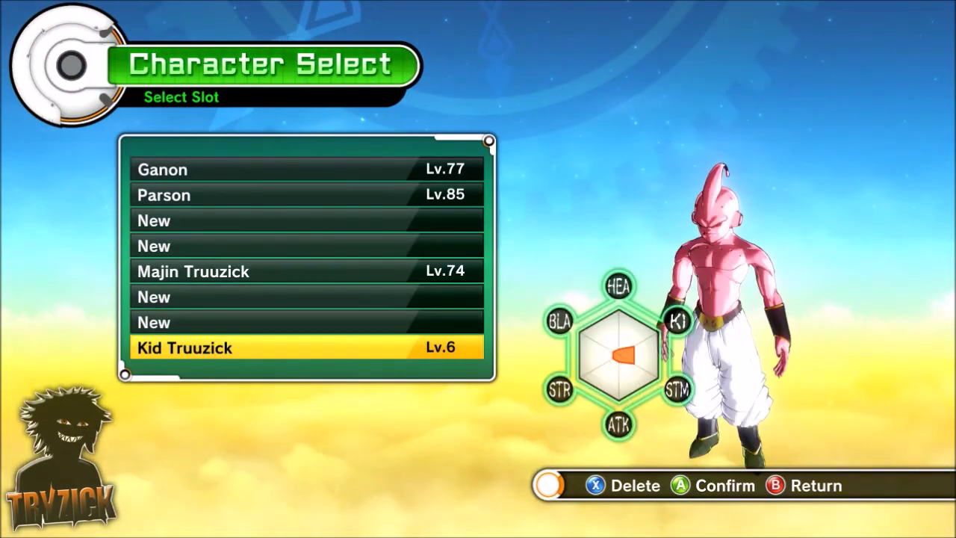
{"action": "key", "text": "Up"}
{"action": "key", "text": "Up"}
{"action": "key", "text": "Up"}
{"action": "key", "text": "Up"}
{"action": "key", "text": "Up"}
{"action": "key", "text": "Up"}
{"action": "key", "text": "Up"}
{"action": "key", "text": "Down"}
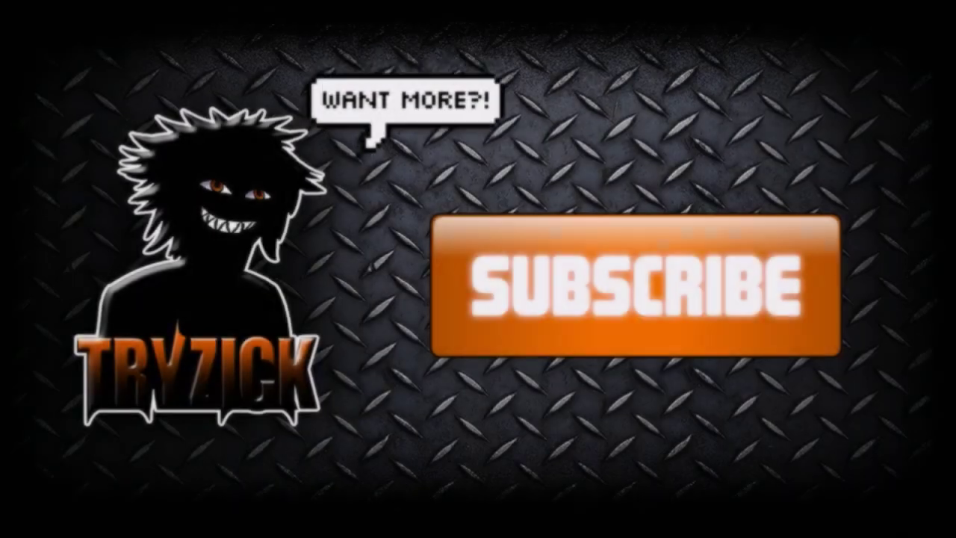